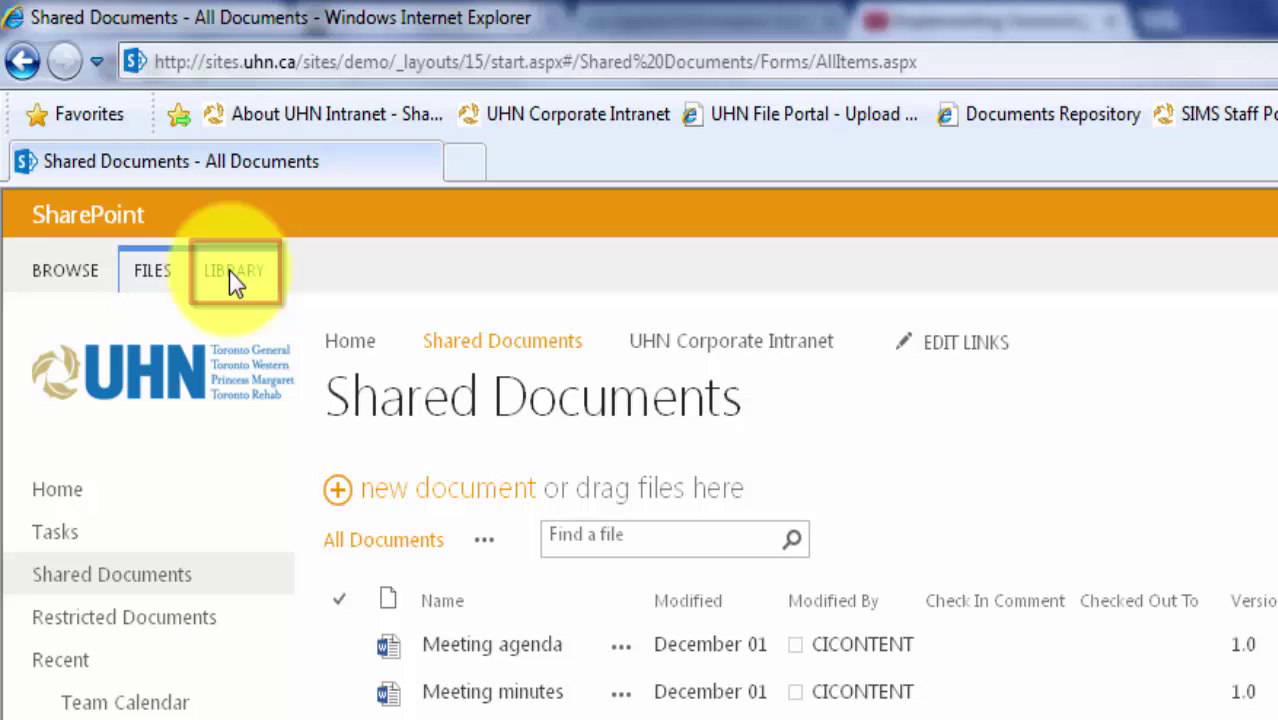
# In Shared Documents' versioning settings, choose Create major versions, set Require Check Out to Yes, and save.
pyautogui.click(232, 273)
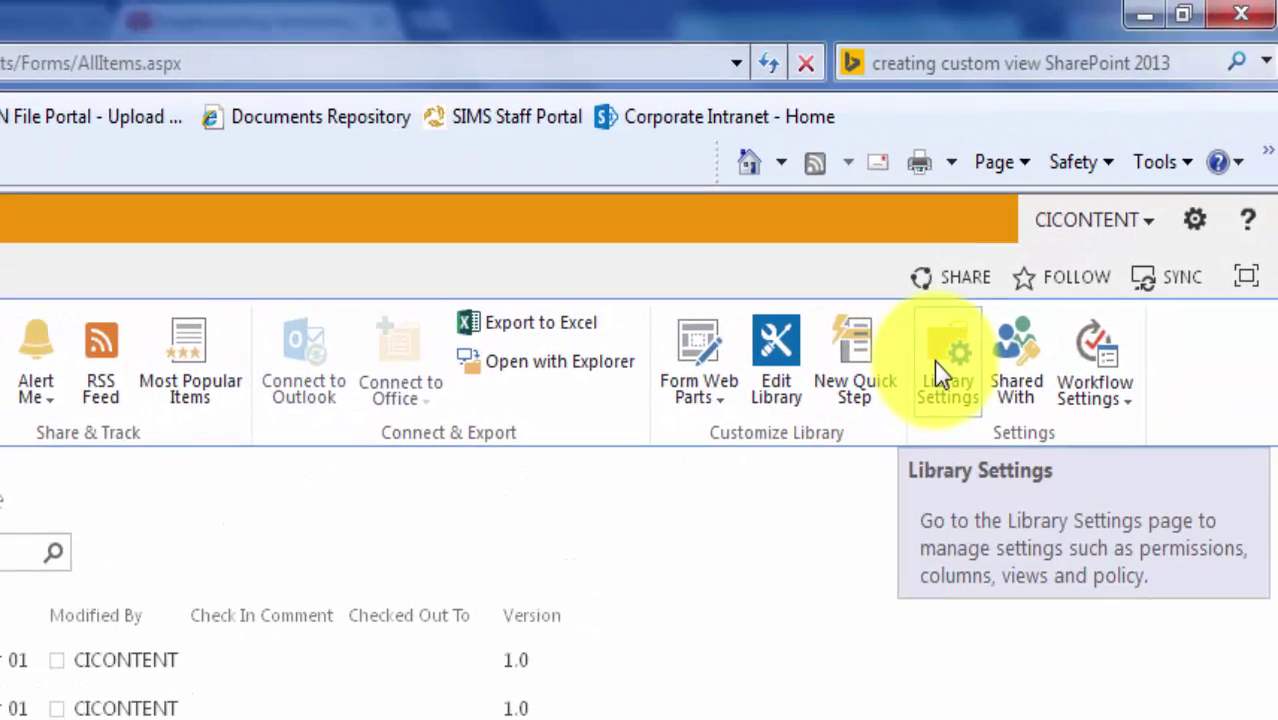
pyautogui.click(1001, 305)
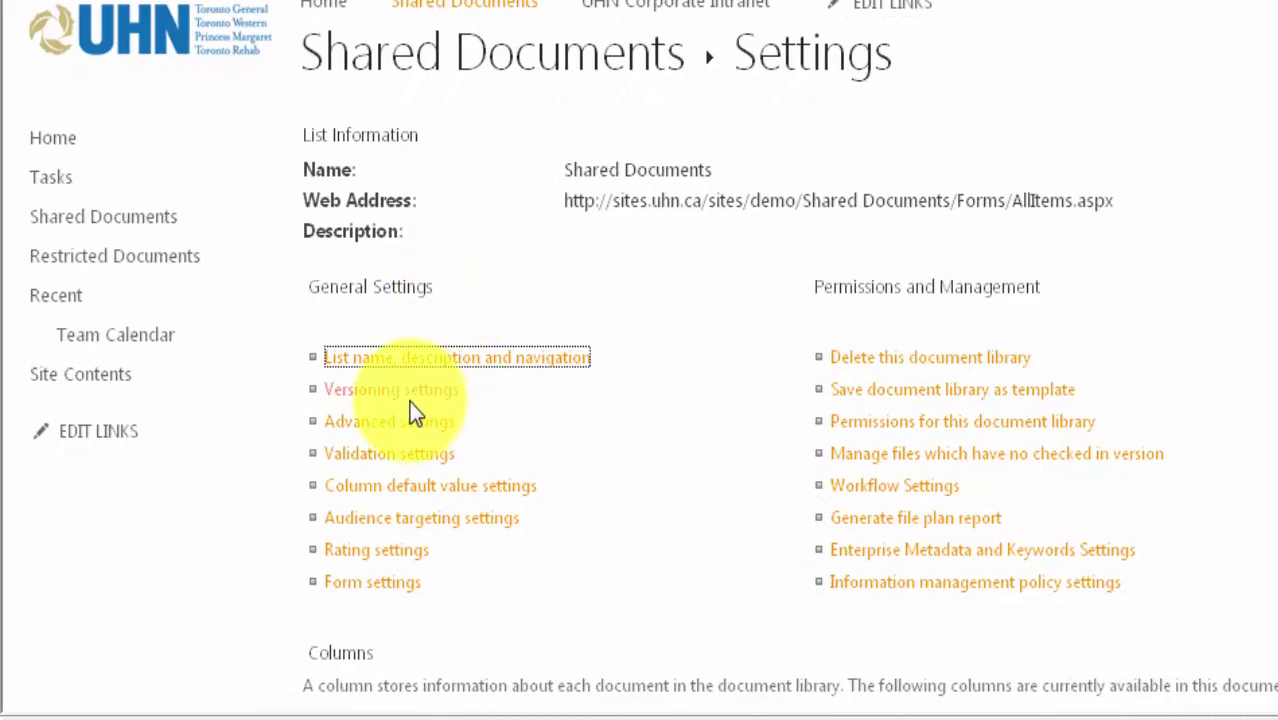
pyautogui.click(415, 413)
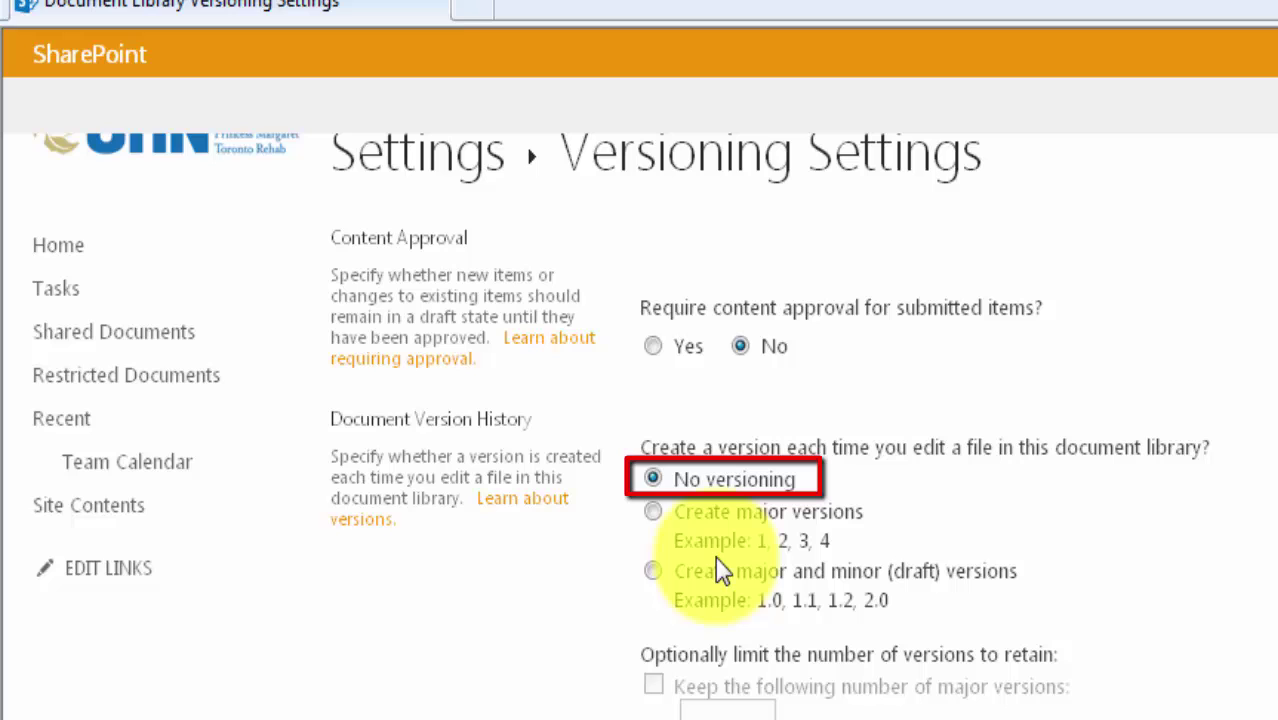
pyautogui.click(658, 515)
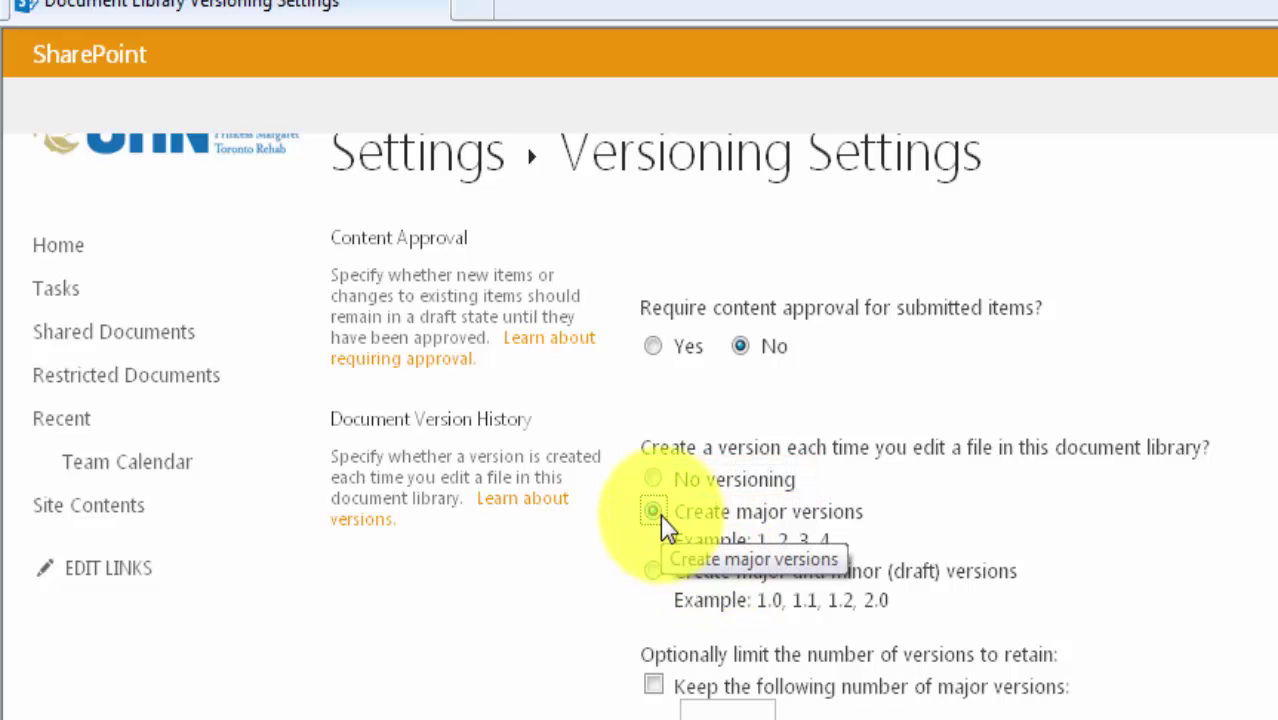
pyautogui.scroll(-1, 660, 540)
pyautogui.scroll(-4, 1076, 703)
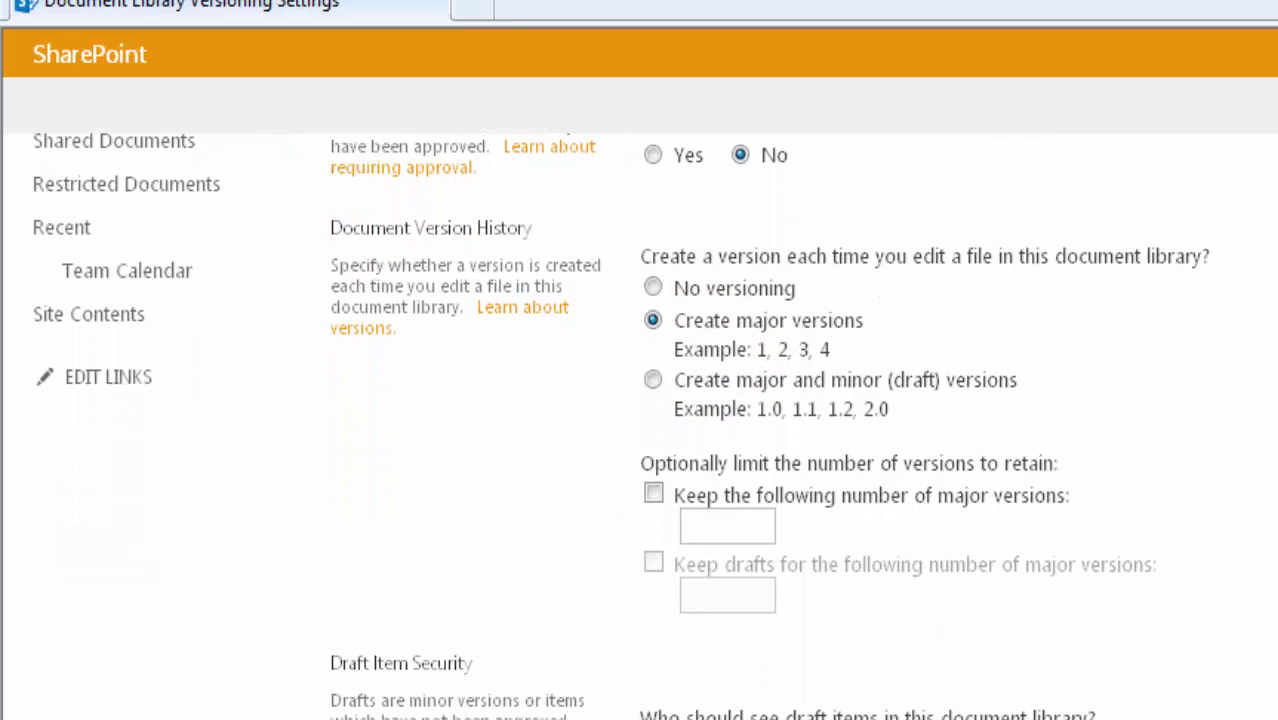
pyautogui.scroll(-4, 660, 700)
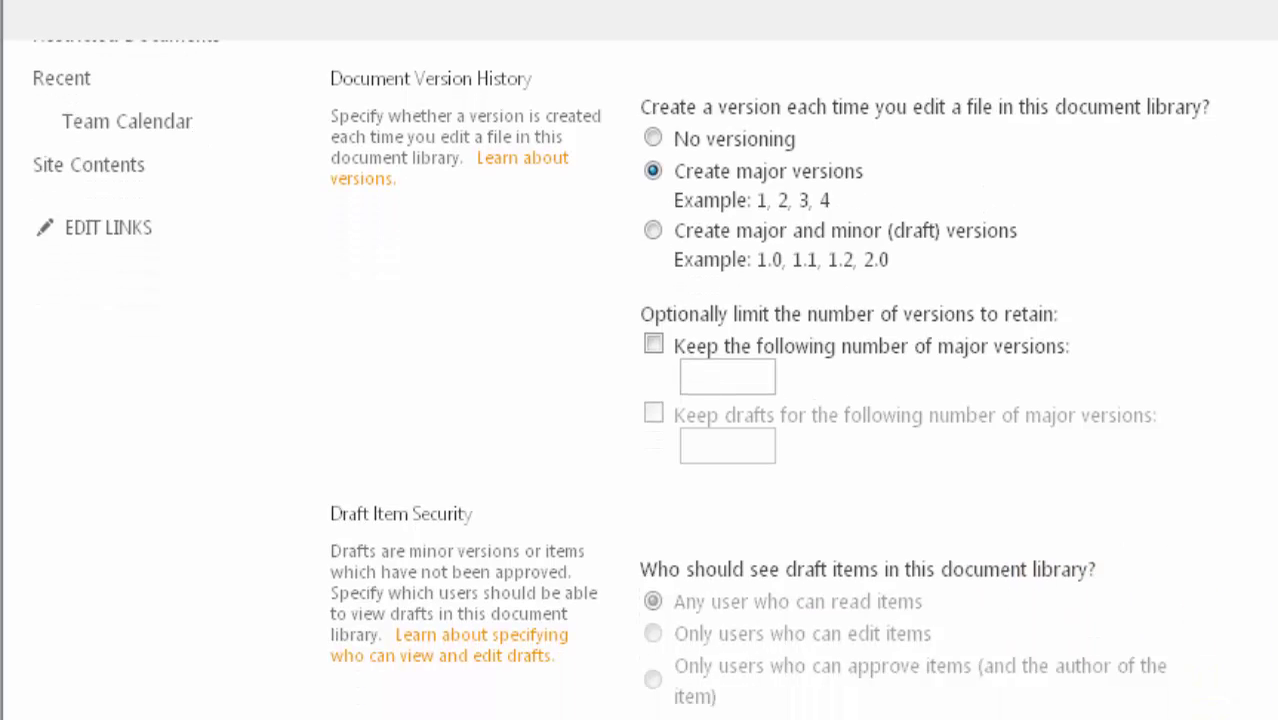
pyautogui.click(658, 696)
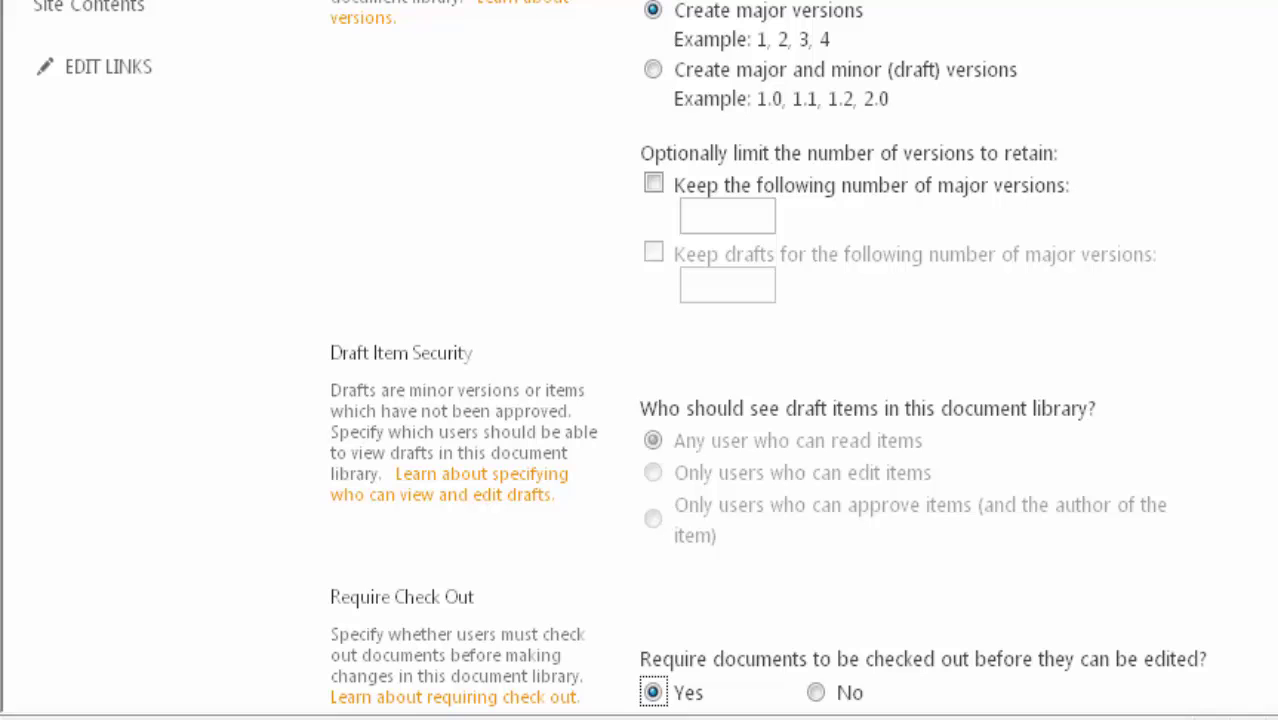
pyautogui.scroll(-4, 767, 360)
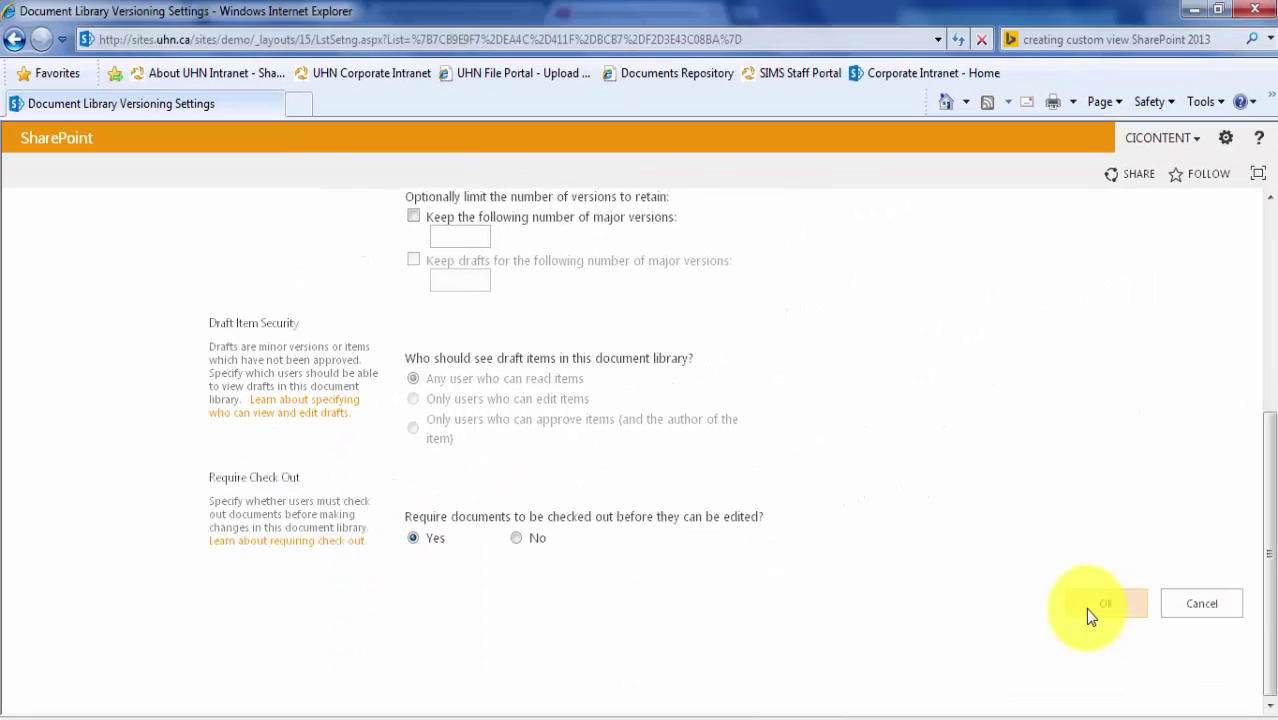
pyautogui.click(1104, 604)
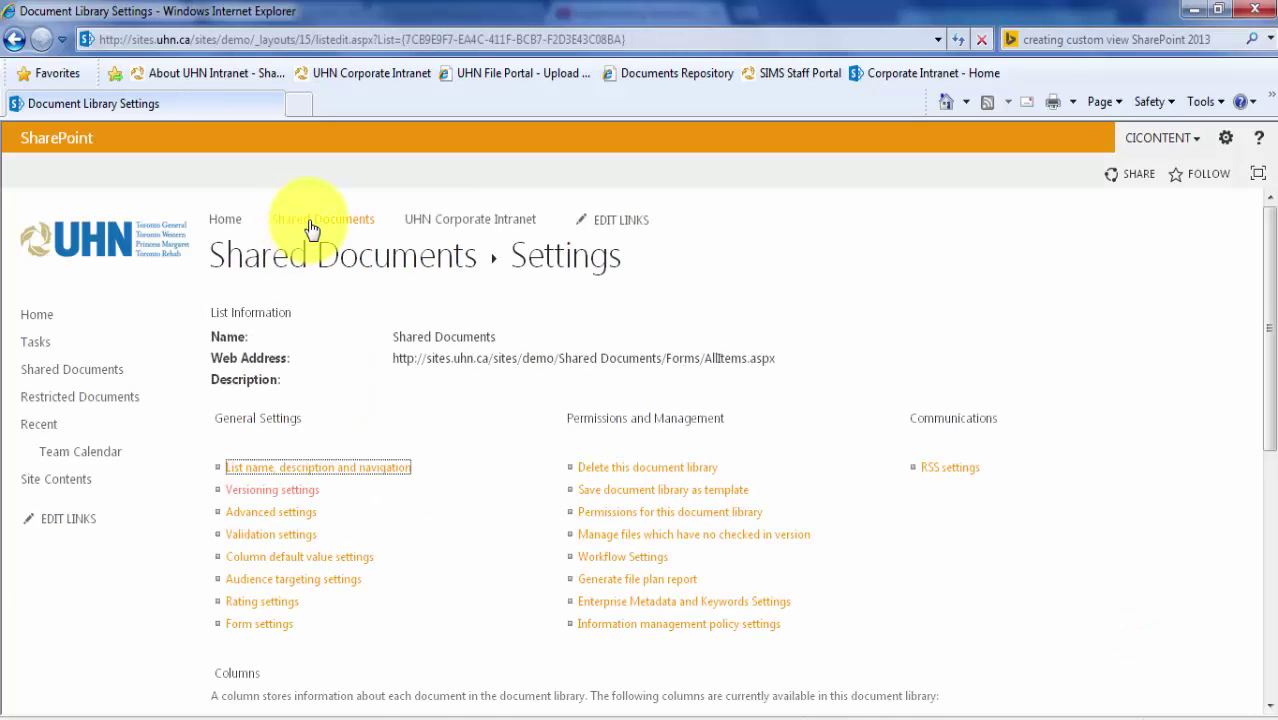
# Upload the Phone Log file to Shared Documents and check it in as version 1.0.
pyautogui.click(311, 222)
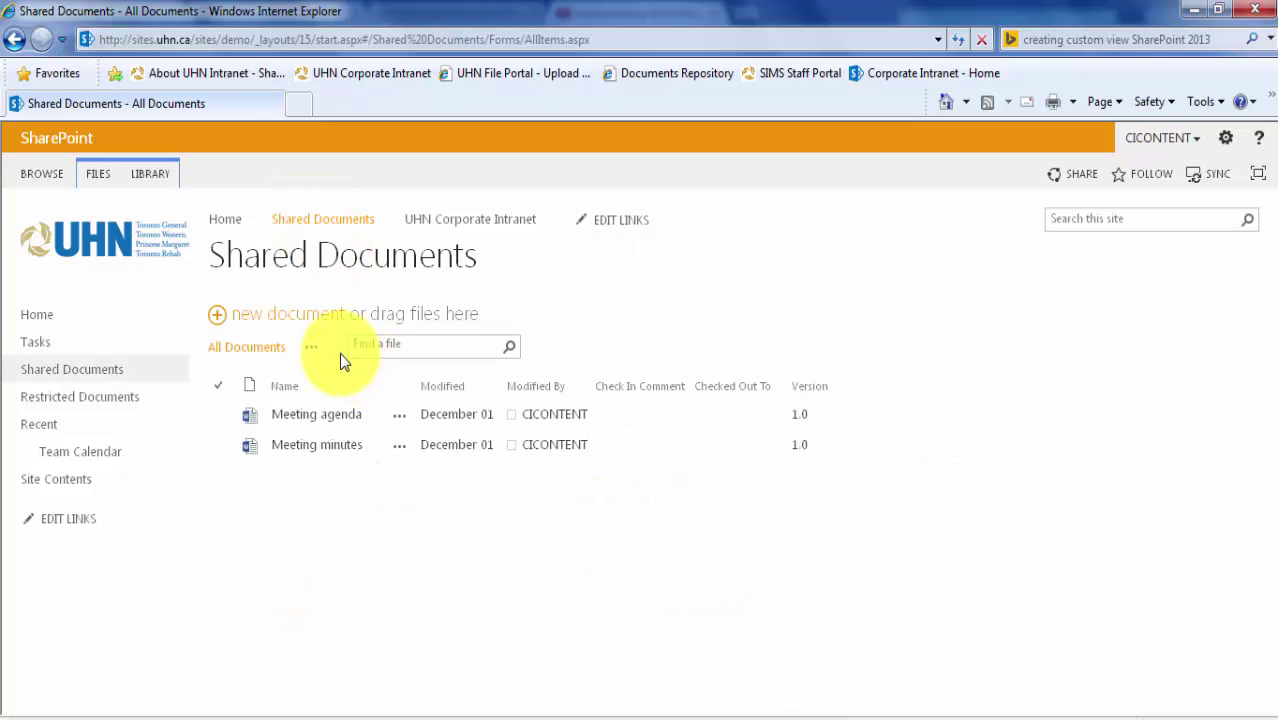
pyautogui.click(279, 322)
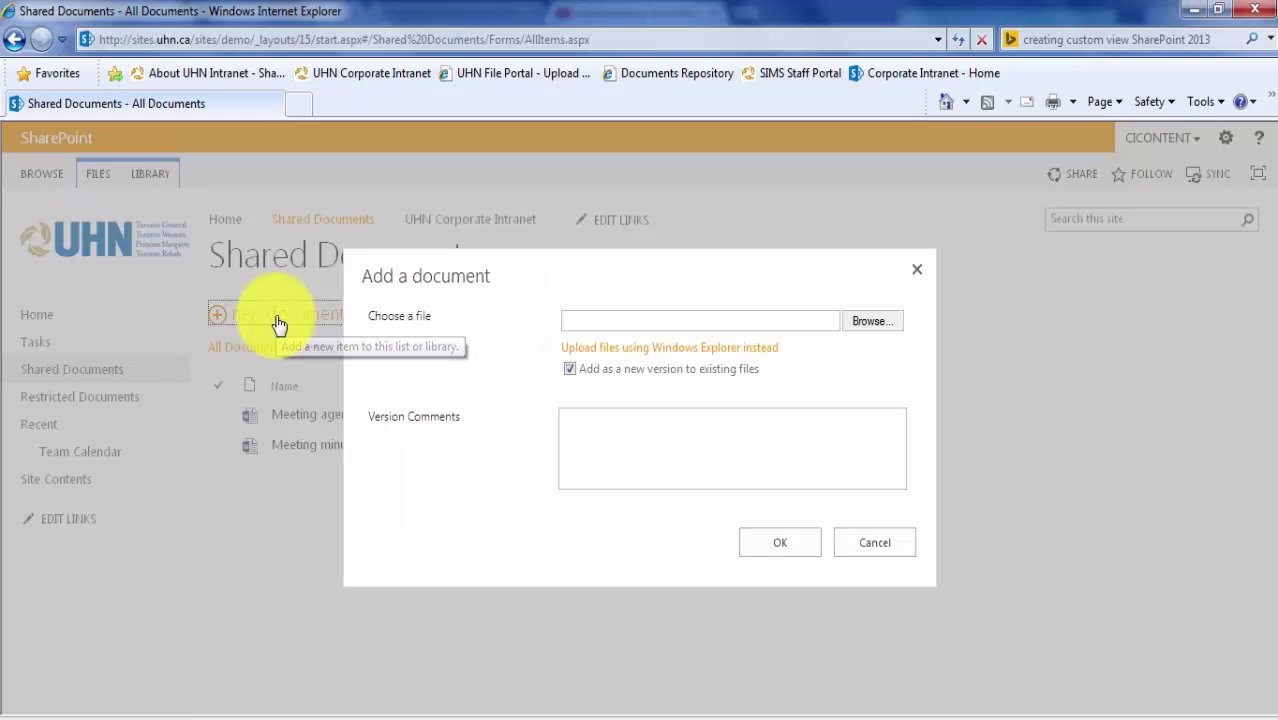
pyautogui.click(859, 318)
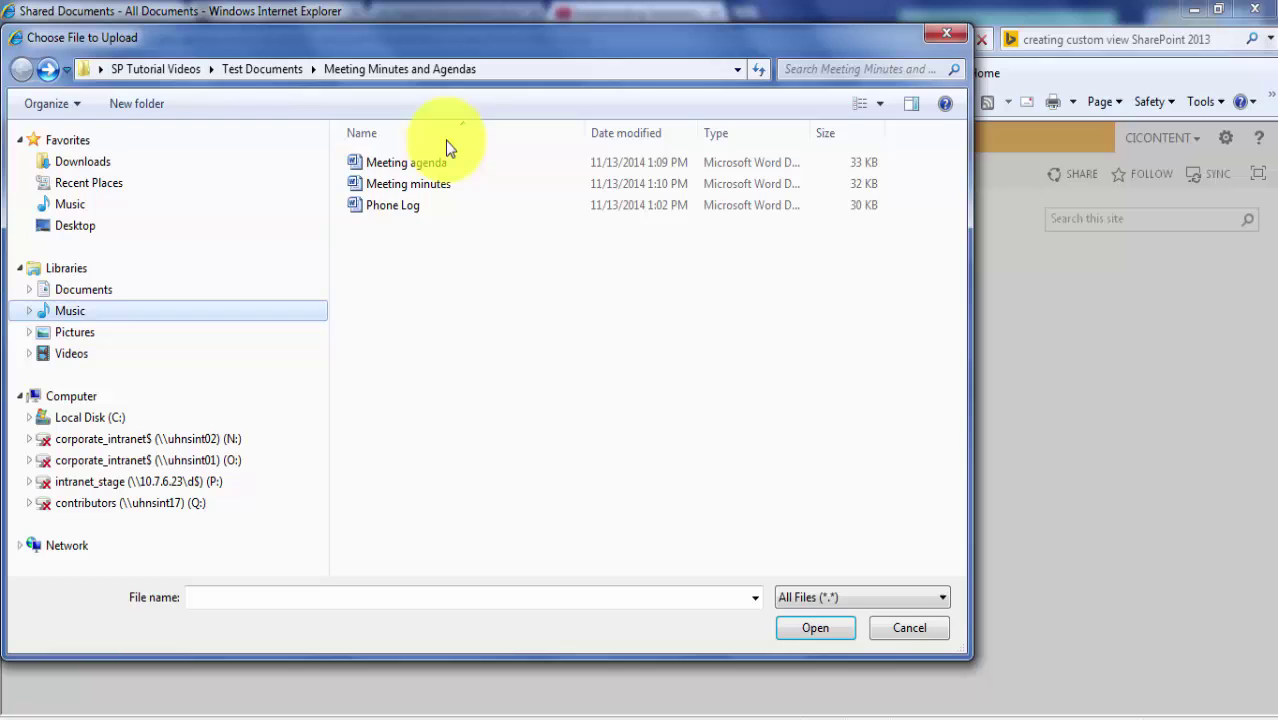
pyautogui.click(388, 207)
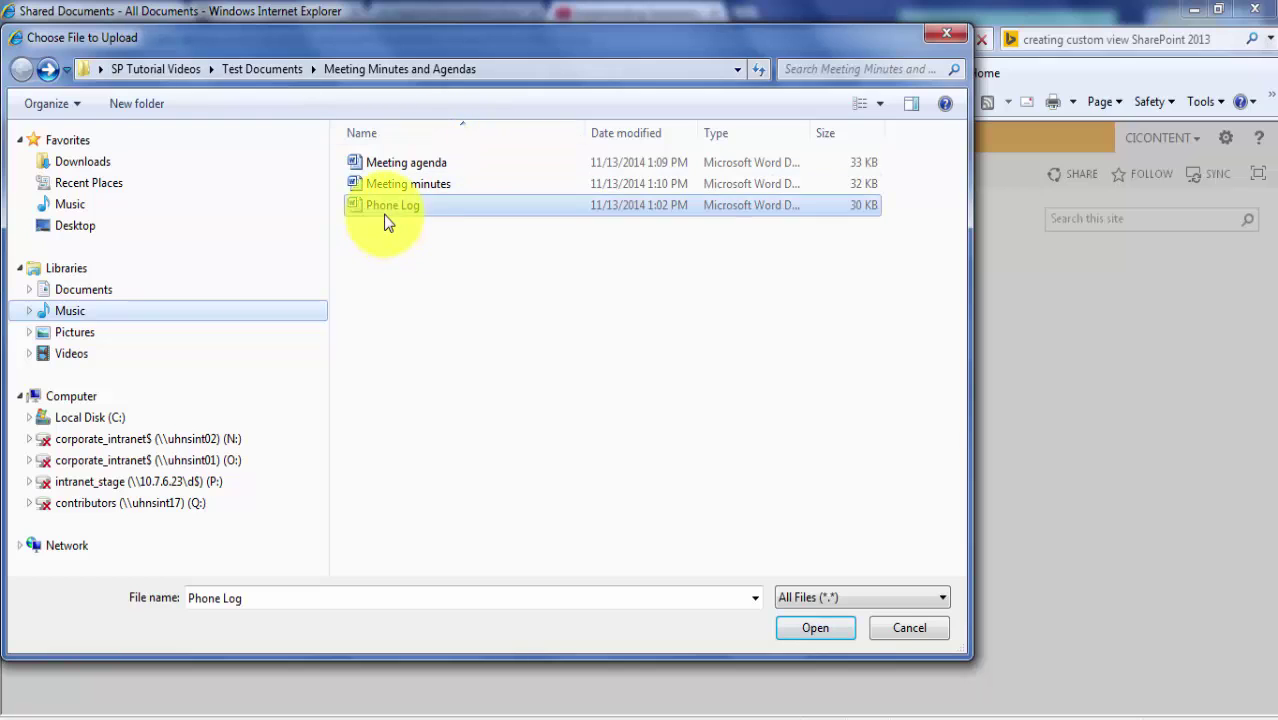
pyautogui.click(836, 641)
pyautogui.click(805, 542)
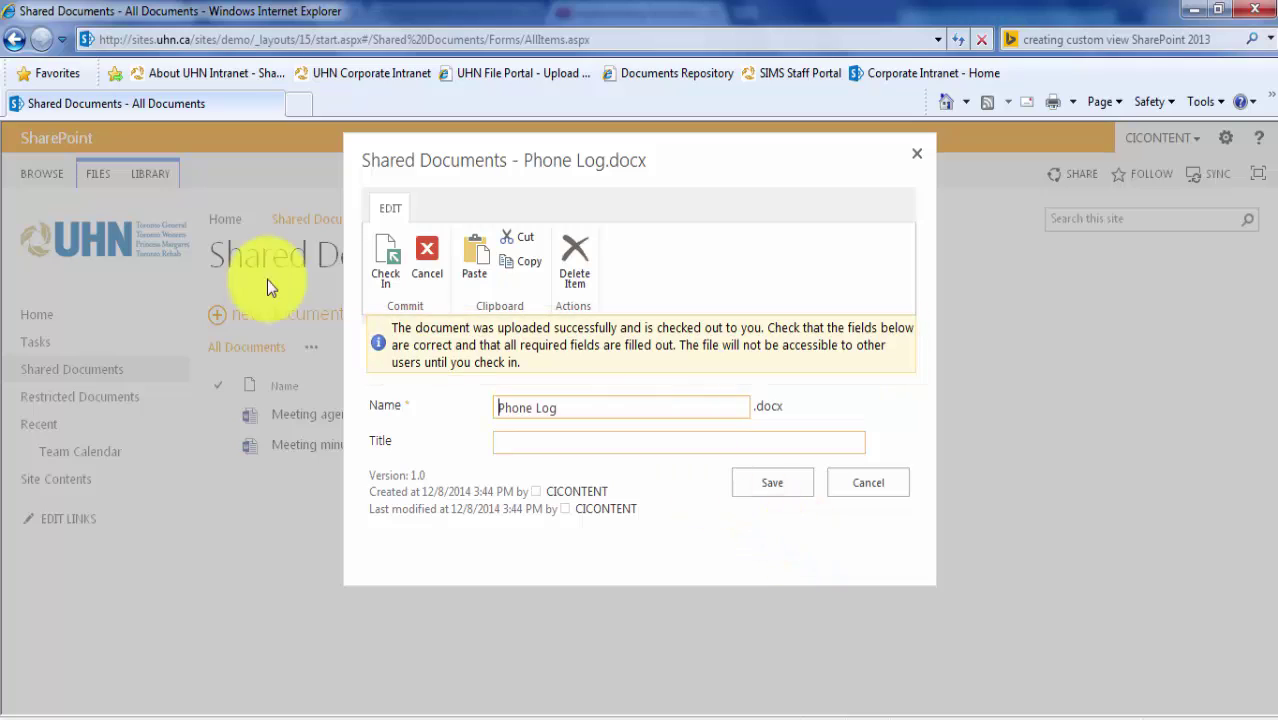
pyautogui.click(380, 256)
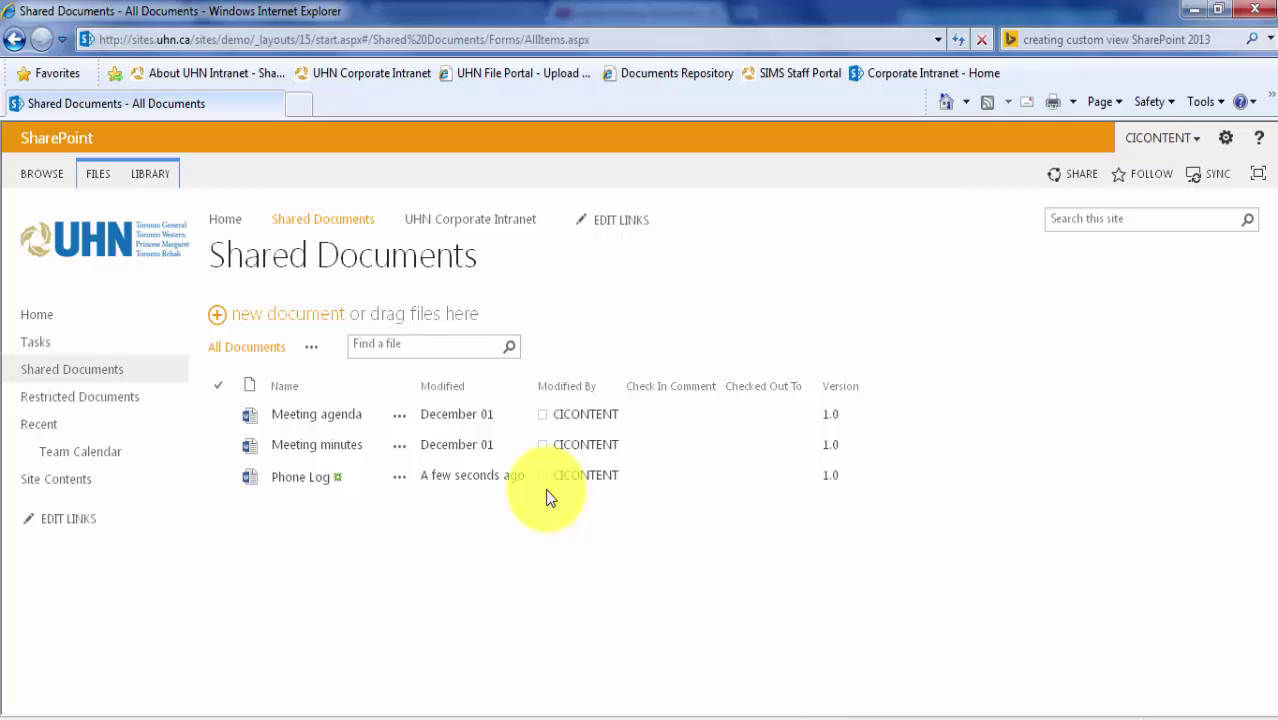
# Add the Check In Comment, Checked Out To and Version columns to the All Documents view.
pyautogui.click(311, 355)
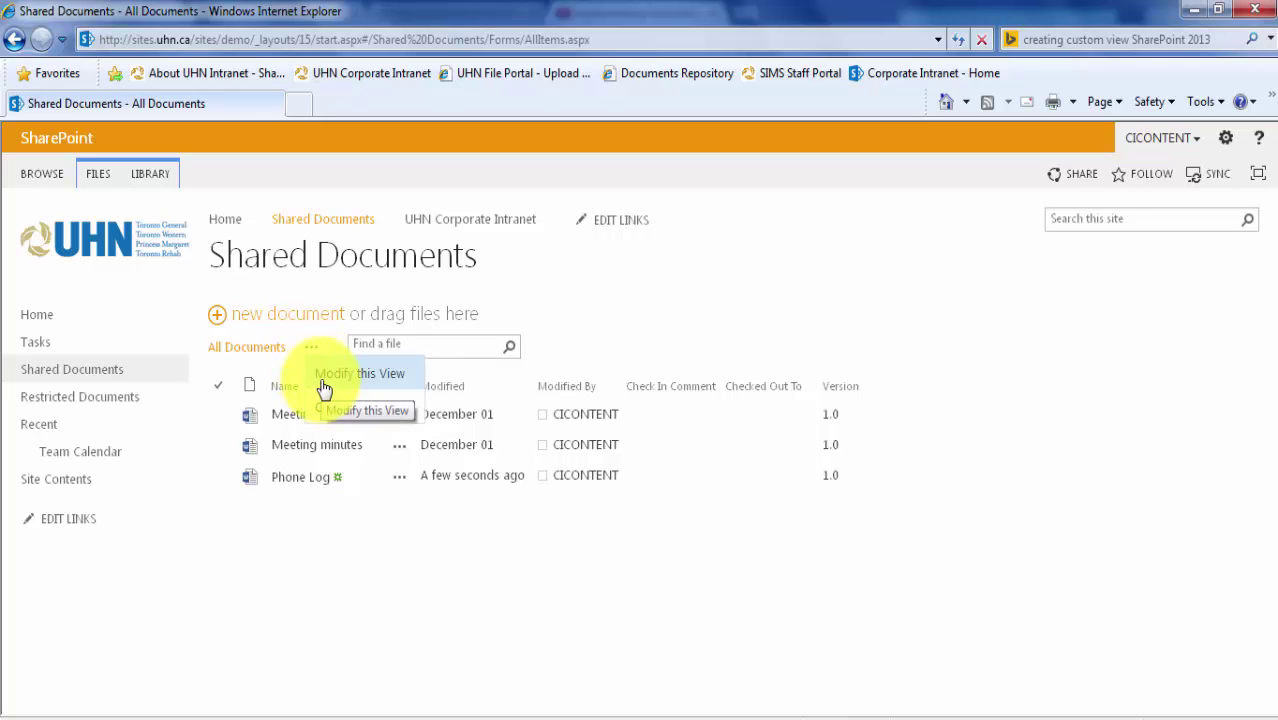
pyautogui.click(323, 385)
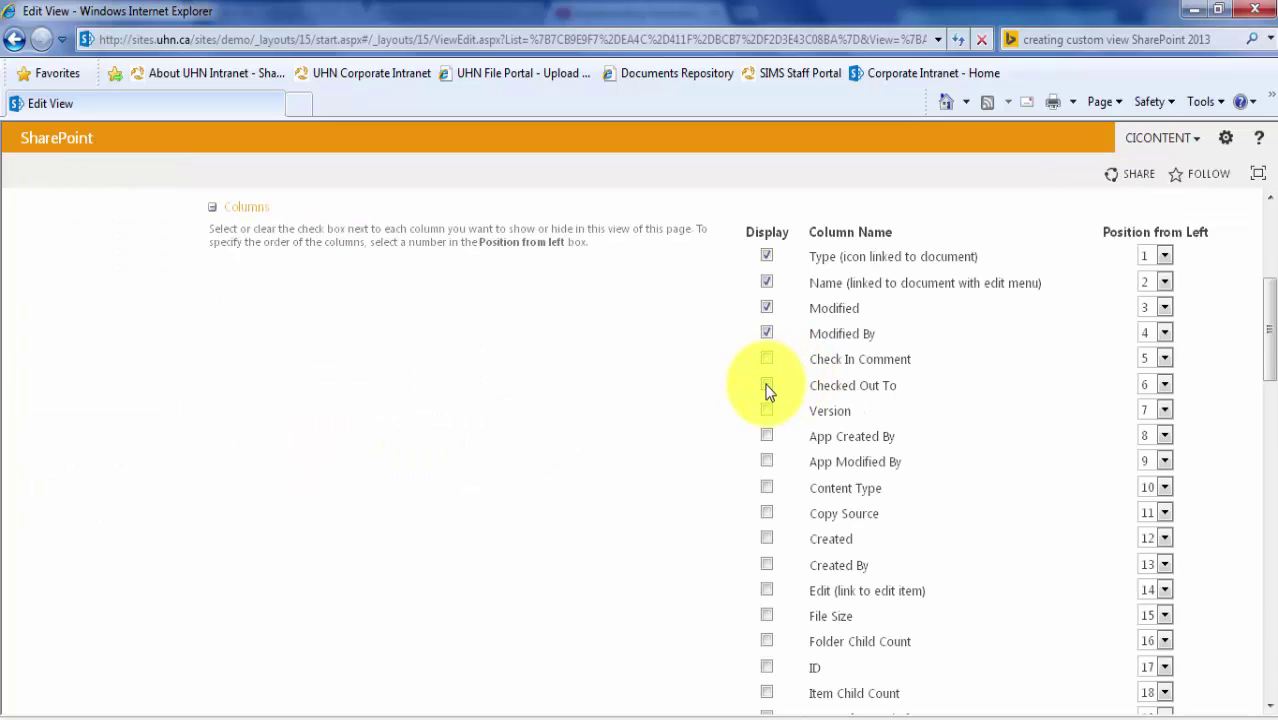
pyautogui.click(767, 386)
pyautogui.click(767, 384)
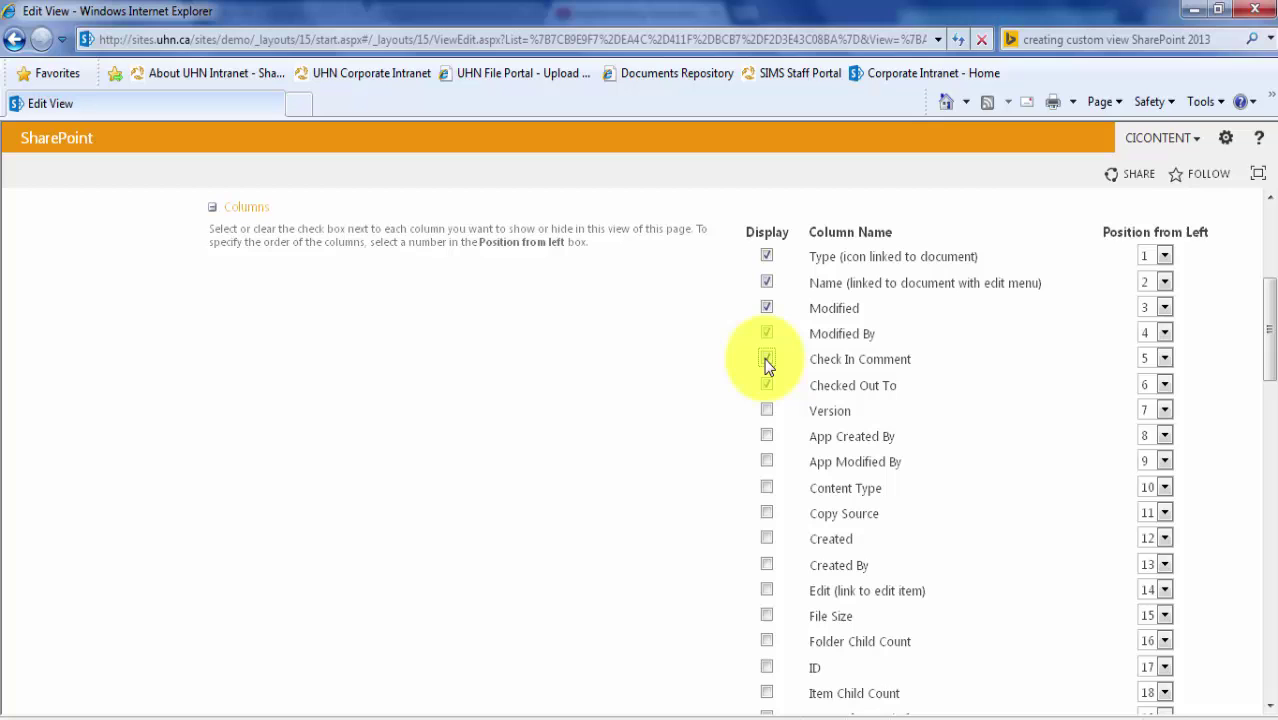
pyautogui.click(767, 411)
pyautogui.moveTo(1268, 292); pyautogui.dragTo(1268, 648)
pyautogui.click(1112, 606)
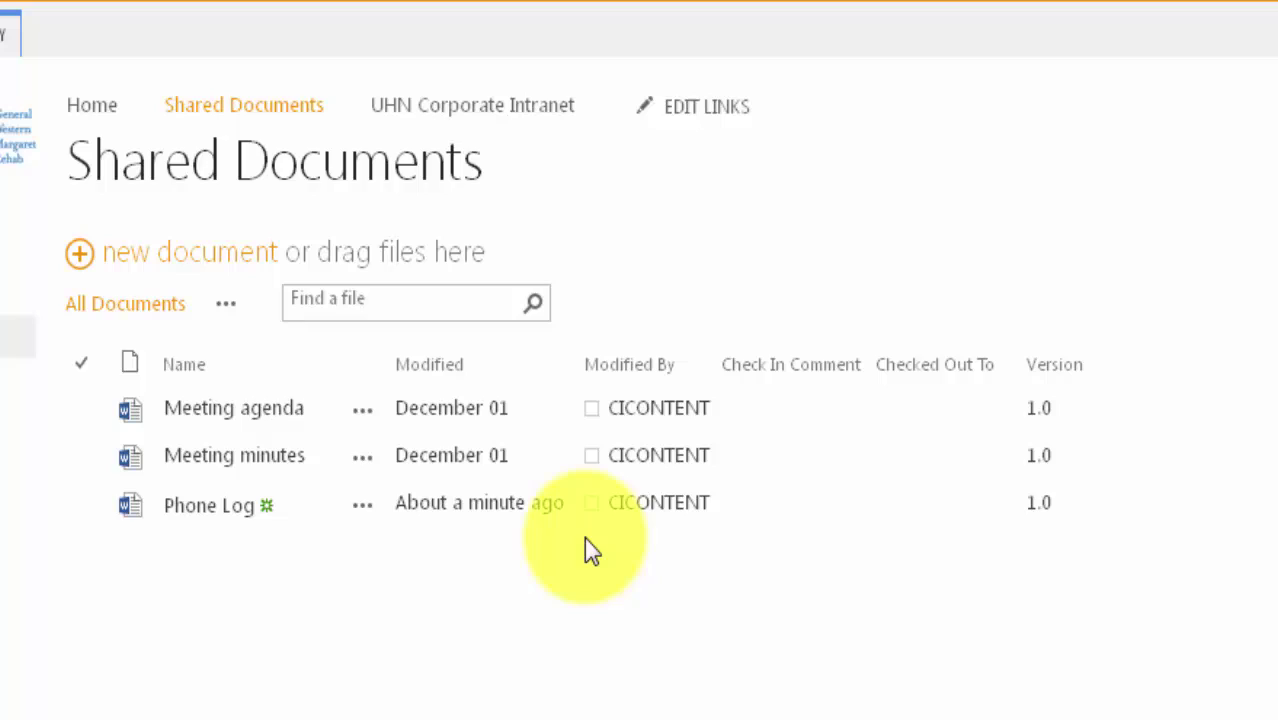
pyautogui.click(209, 505)
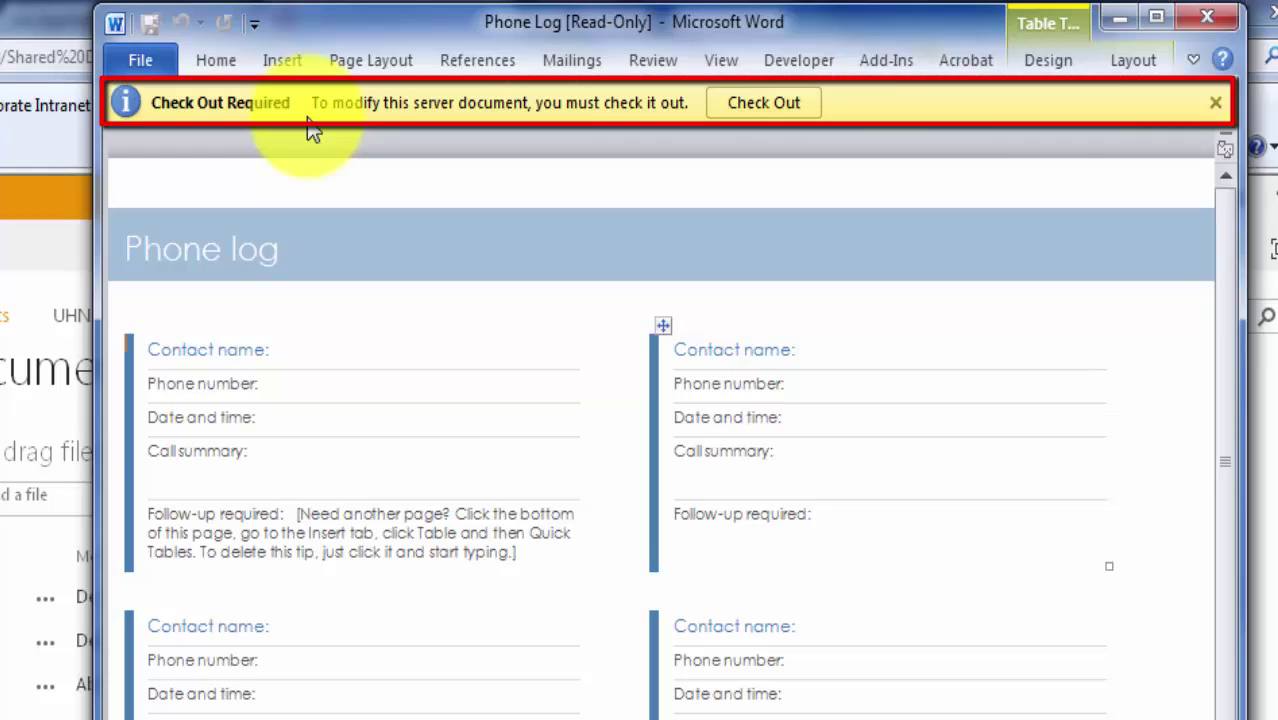
pyautogui.click(731, 103)
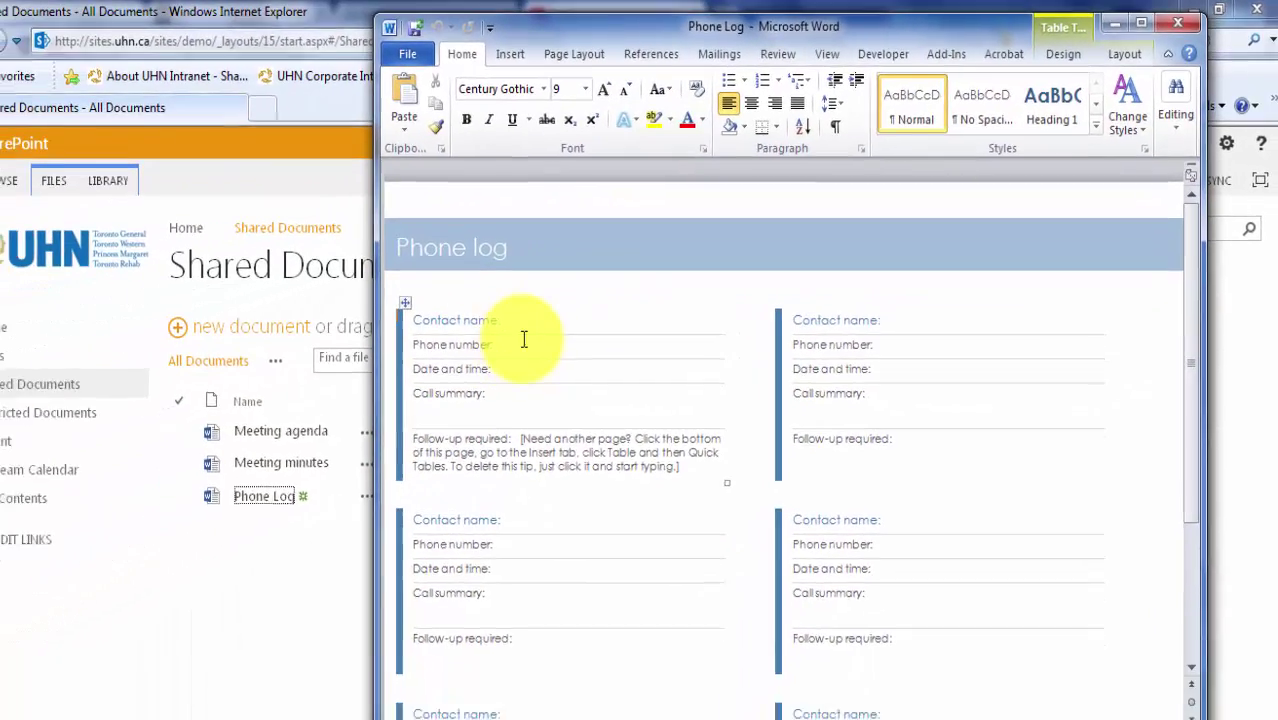
pyautogui.click(393, 389)
pyautogui.click(564, 334)
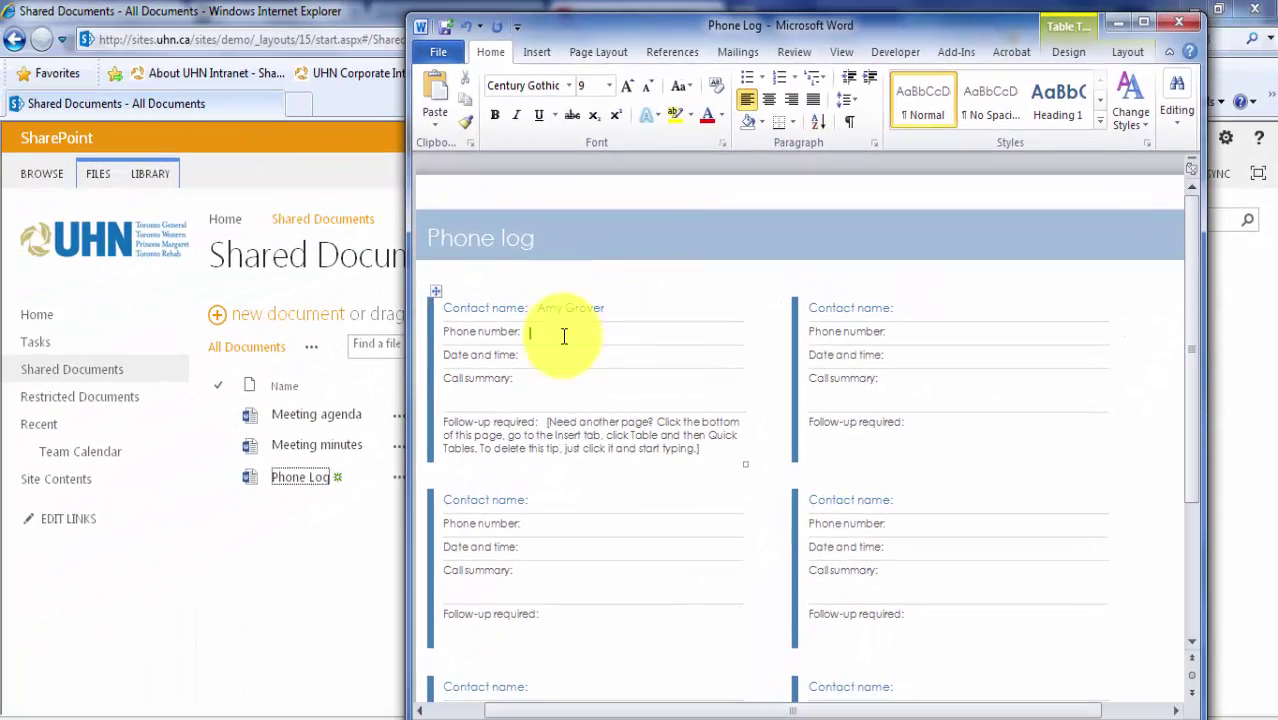
pyautogui.write('346-2515')
# Fill in date Dec 8th 10 am, summary 'User could not access teamsite' and follow-up Yes.
pyautogui.click(530, 355)
pyautogui.write('Dec 8th 10 am')
pyautogui.click(545, 378)
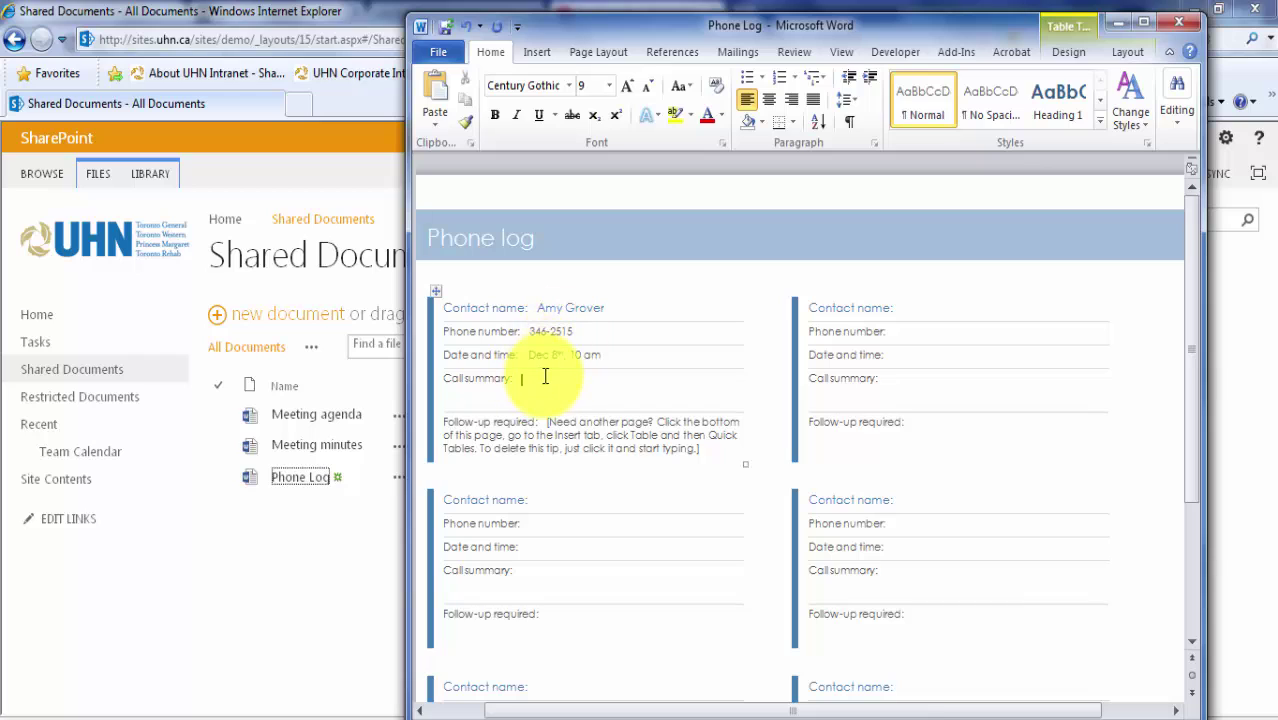
pyautogui.write('User could not access teamsite')
pyautogui.click(649, 427)
pyautogui.write('Yes')
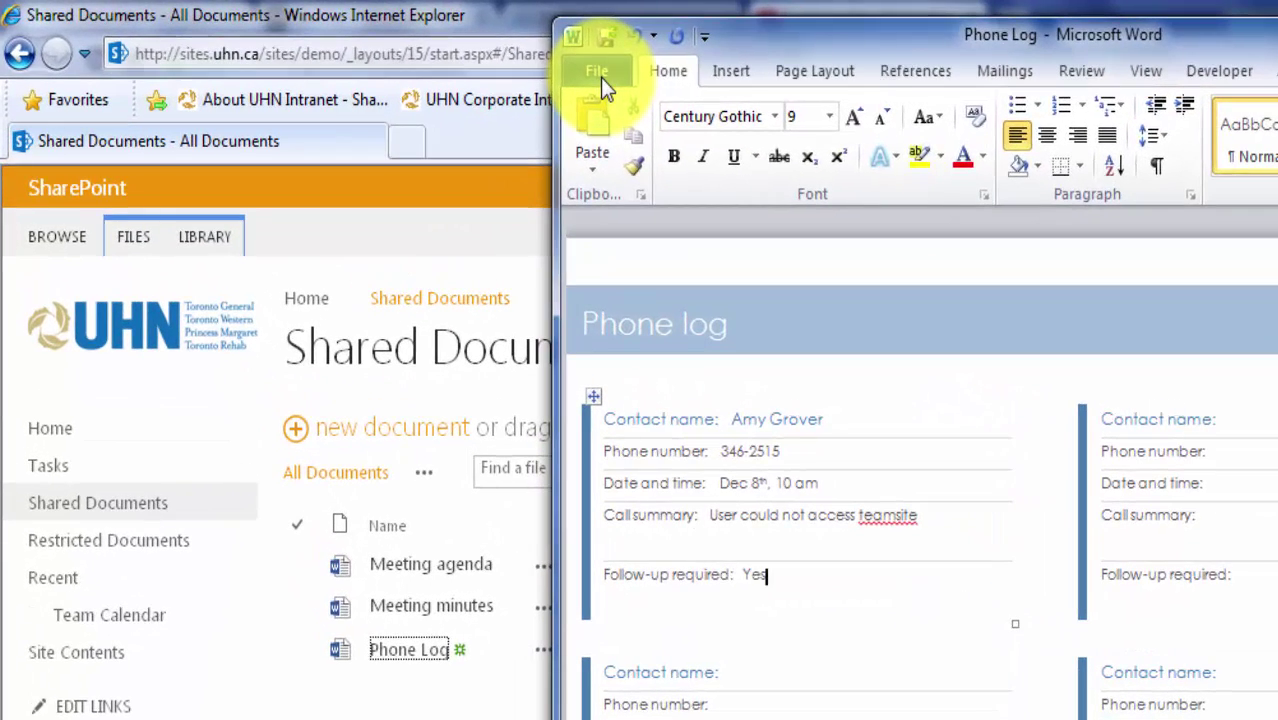
# Check the document back in with the comment 'Added entry'.
pyautogui.click(600, 77)
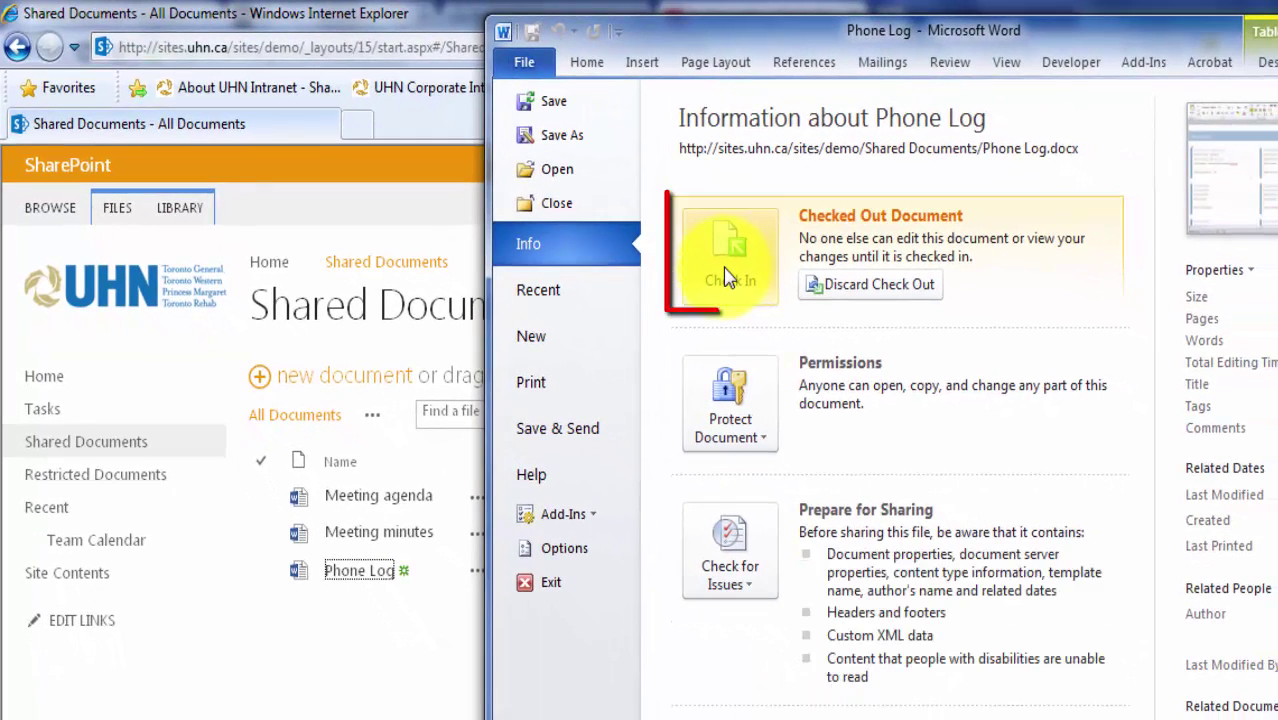
pyautogui.click(727, 280)
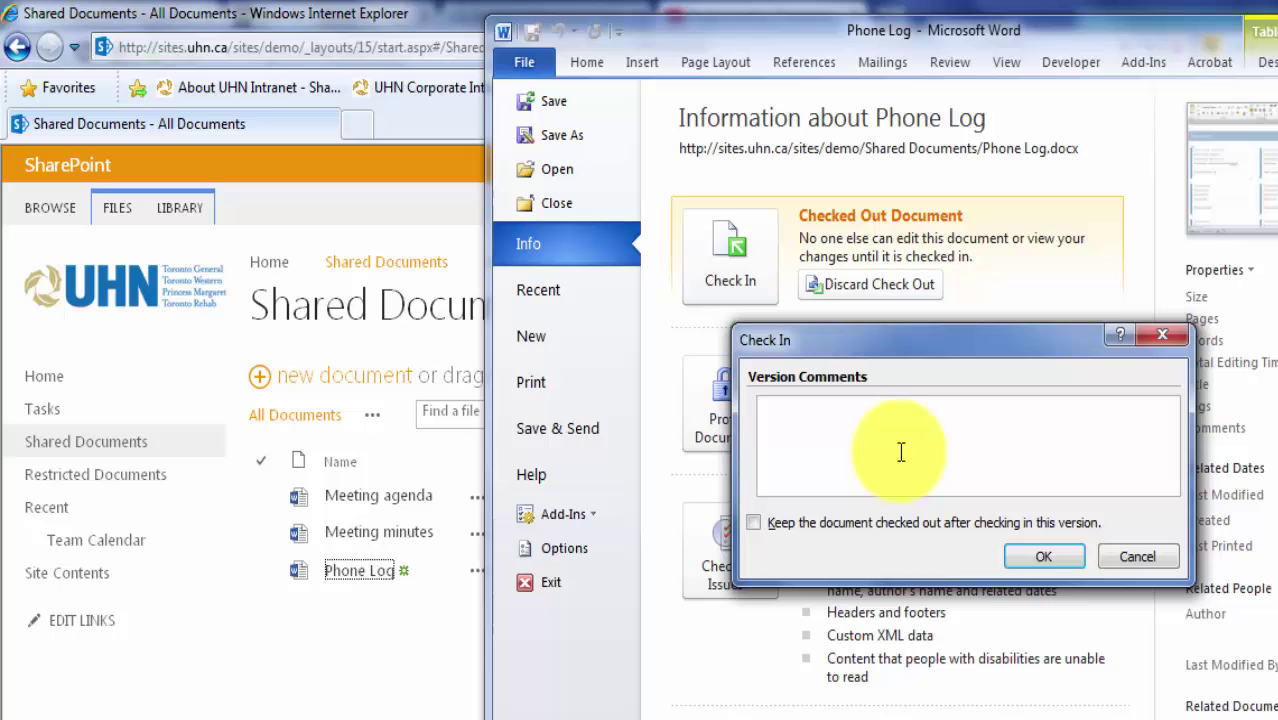
pyautogui.write('Added entry')
pyautogui.click(1043, 556)
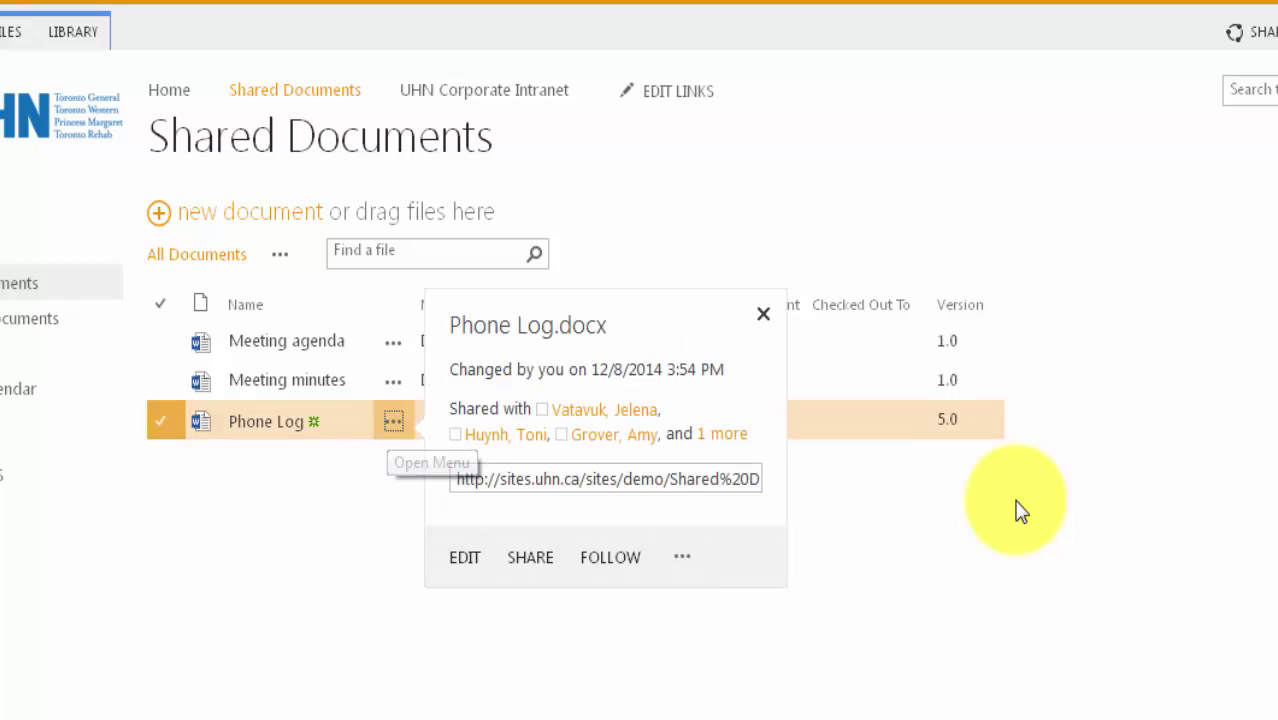
# Check out Phone Log from its callout menu.
pyautogui.click(682, 557)
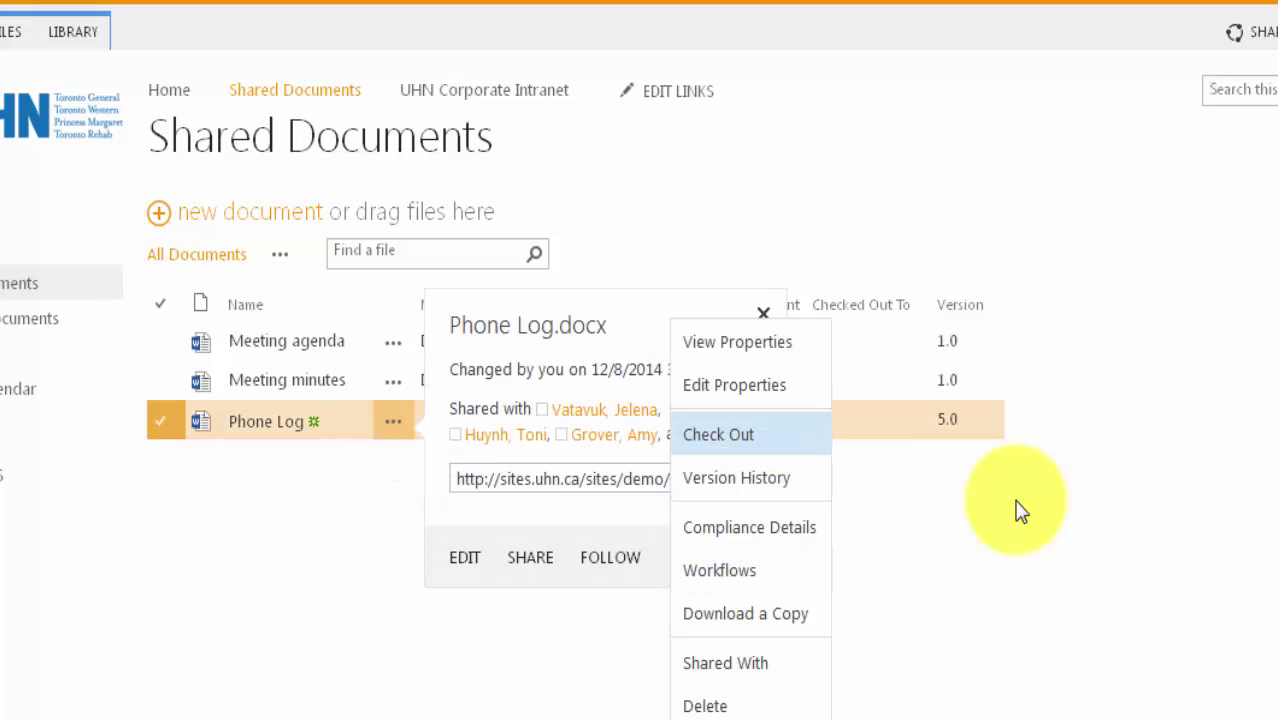
pyautogui.click(718, 434)
pyautogui.press('Return')
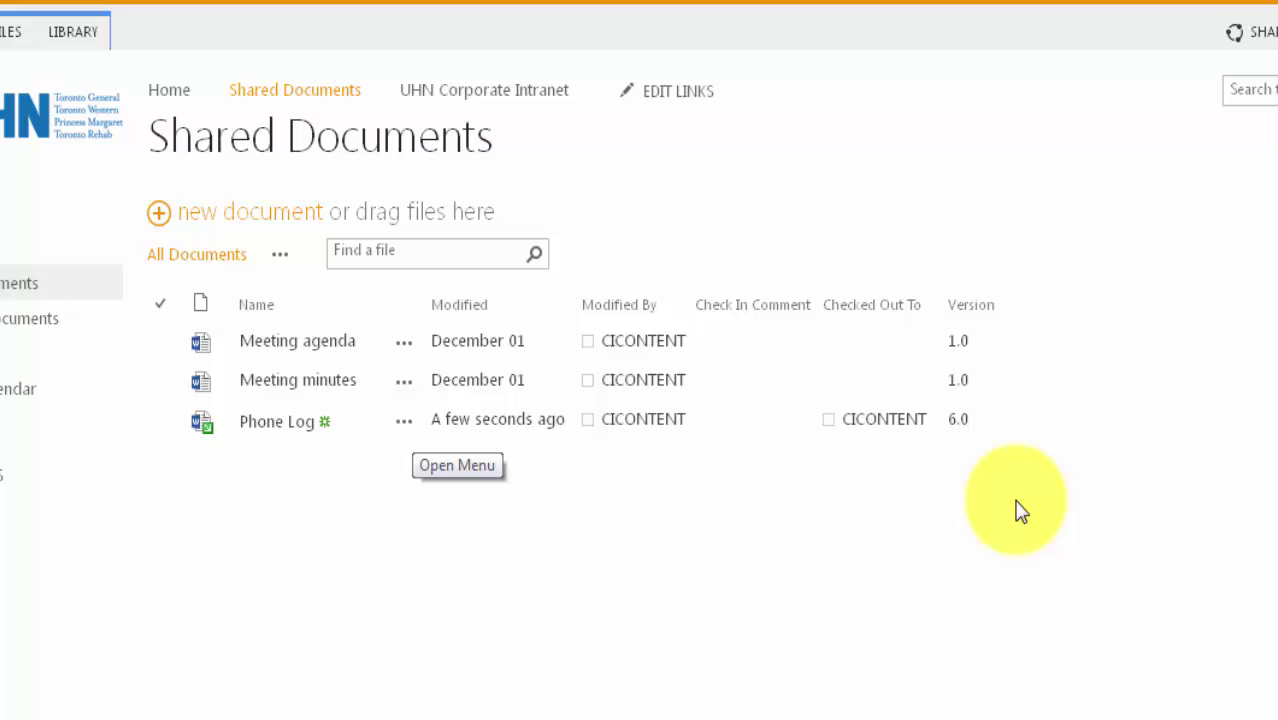
# Open Phone Log's version history from its details card.
pyautogui.press('Return')
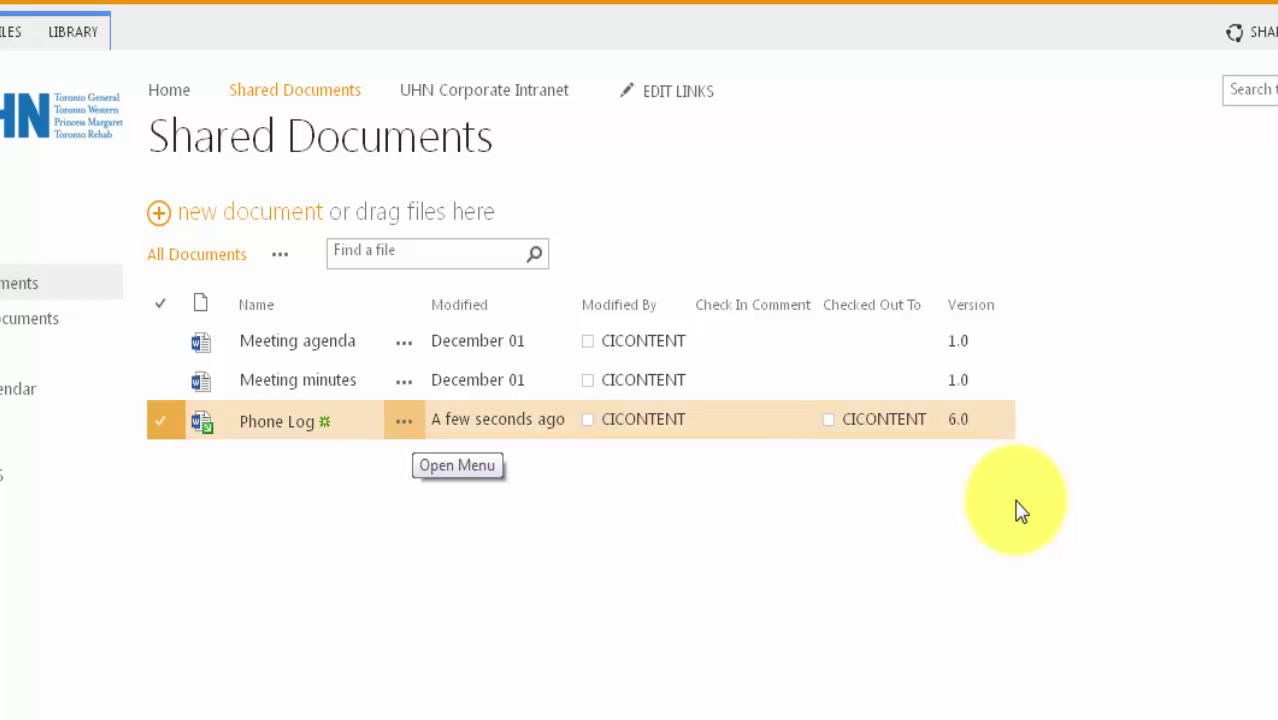
pyautogui.press('Tab')
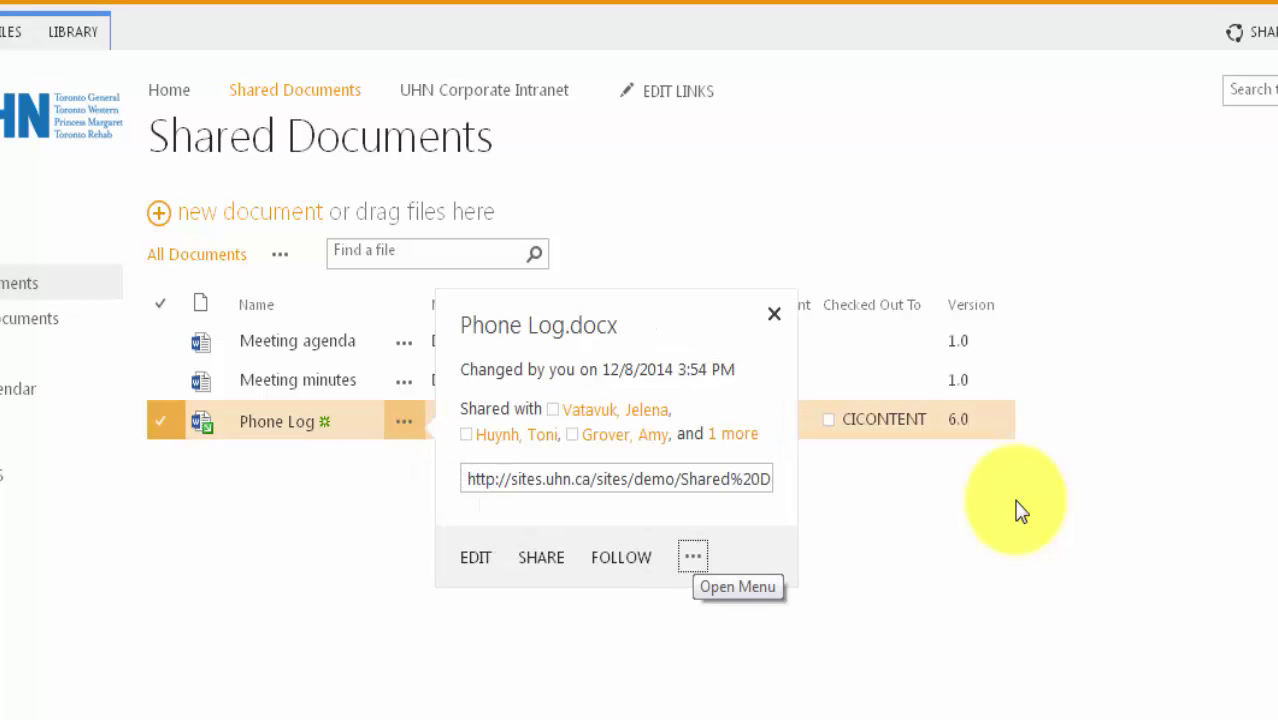
pyautogui.press('Return')
pyautogui.press('Up')
pyautogui.press('Up')
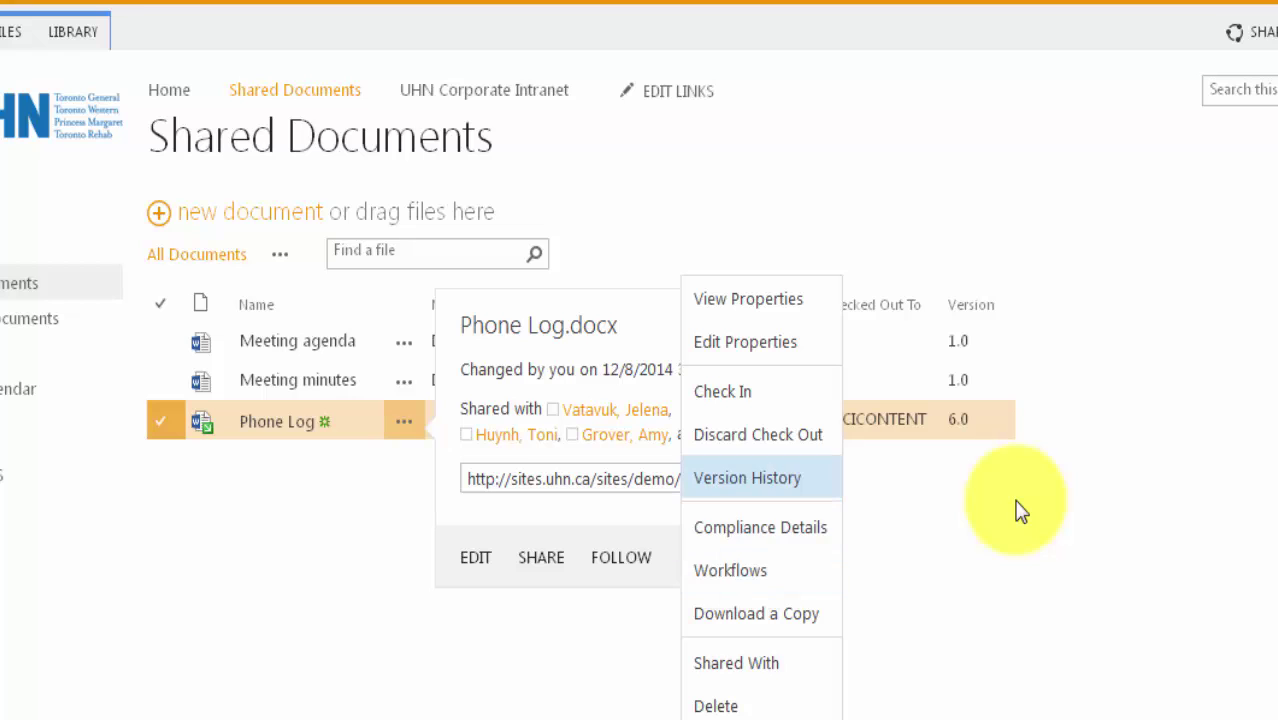
pyautogui.press('Return')
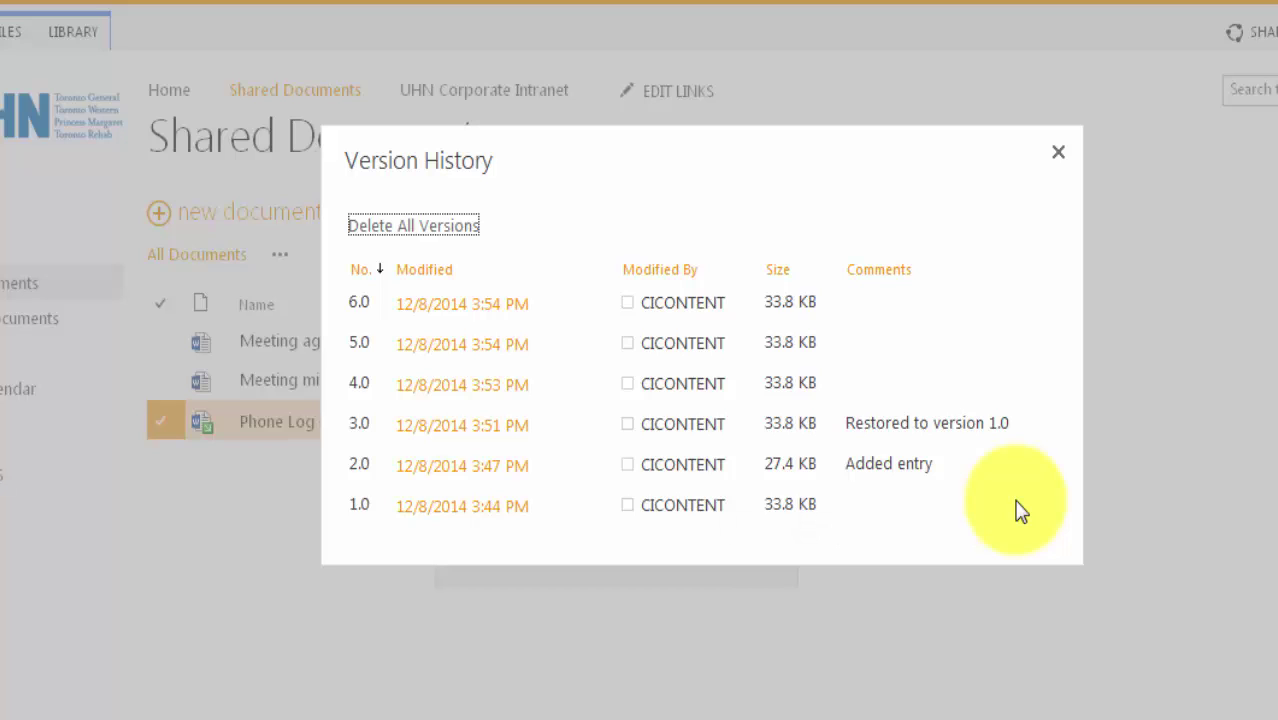
# Restore version 1.0 as the current version, then close the version history.
pyautogui.moveTo(1020, 510)
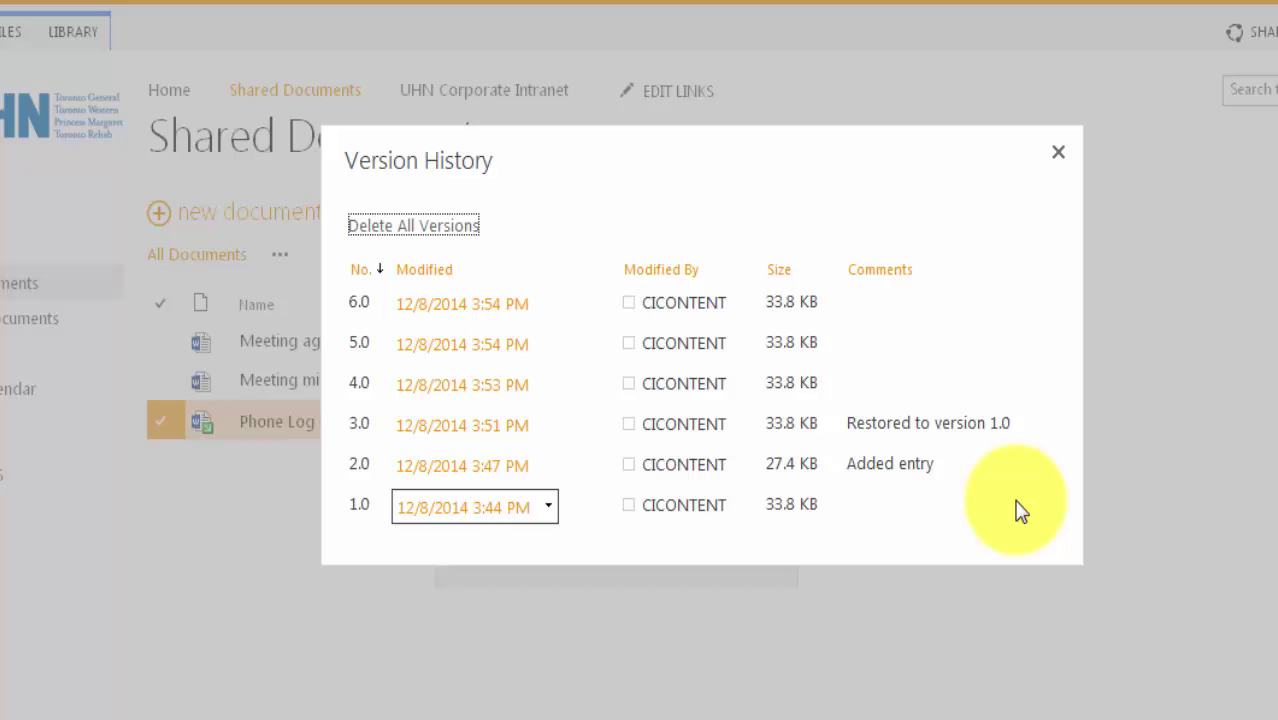
pyautogui.press('Return')
pyautogui.press('Down')
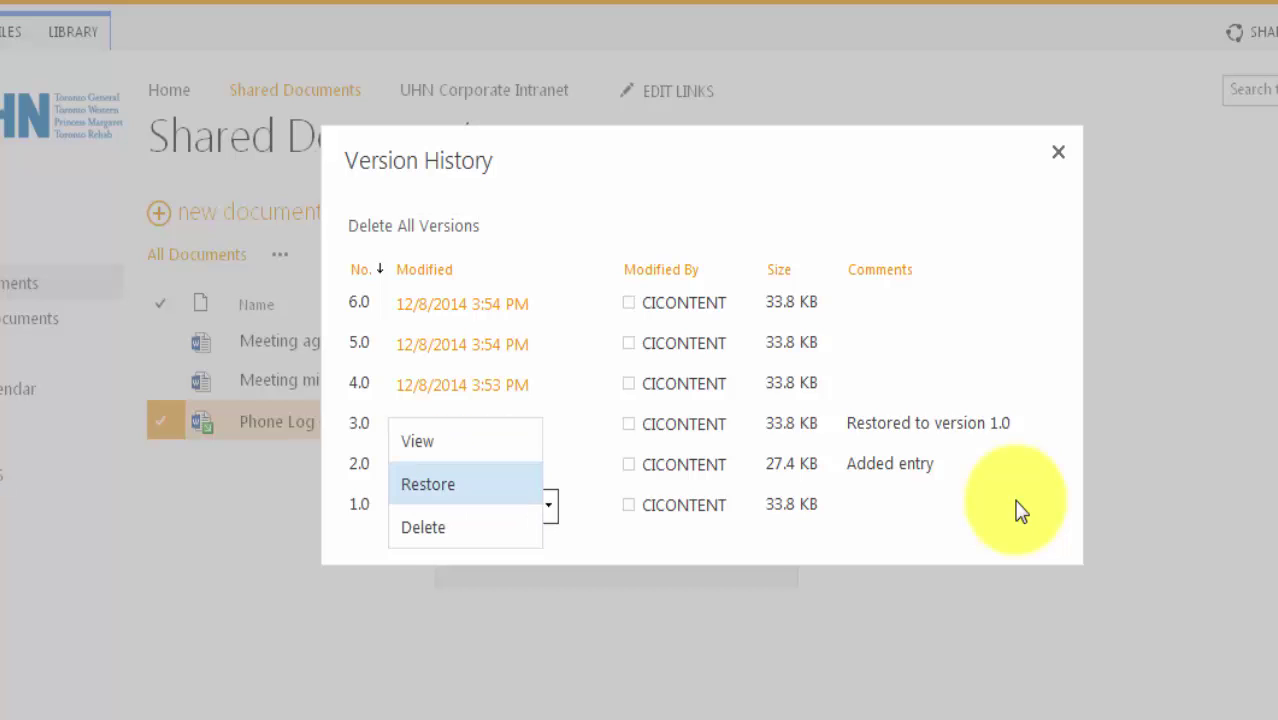
pyautogui.press('Return')
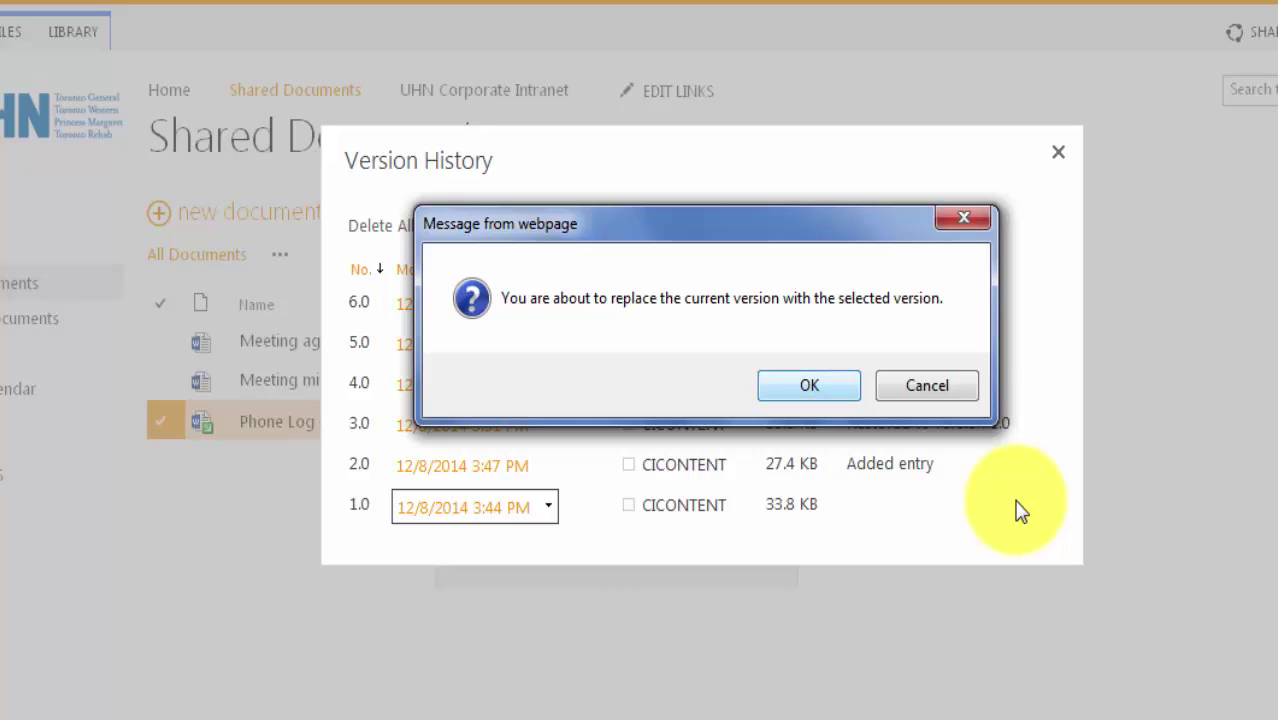
pyautogui.press('Return')
pyautogui.hotkey('shift', 'Tab')
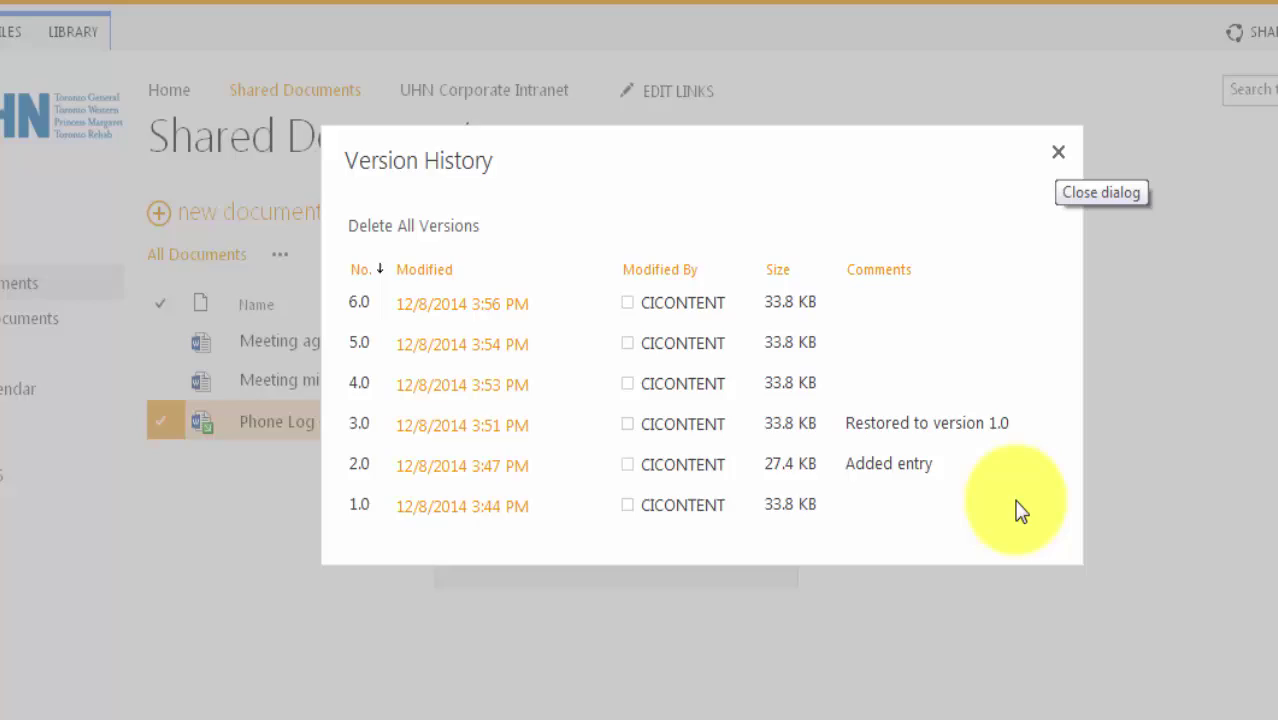
pyautogui.press('Return')
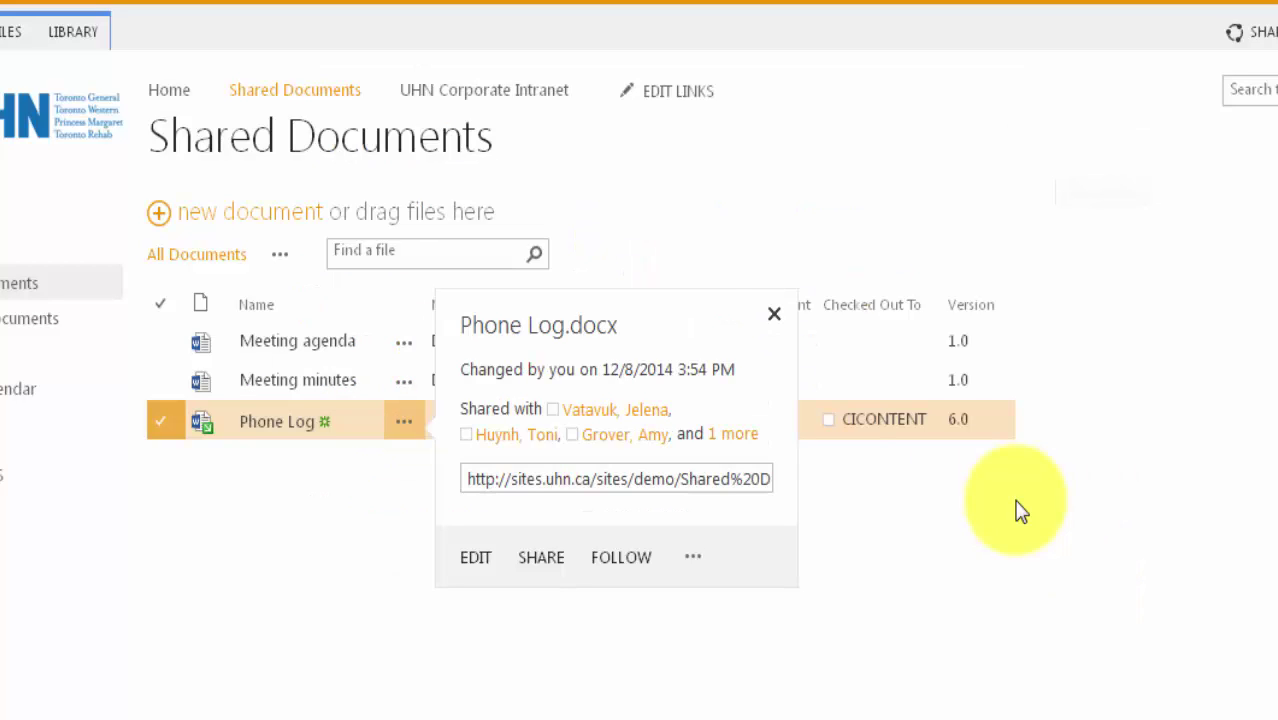
# Enter the check-in comment 'Restored v' and confirm it.
pyautogui.click(1020, 510)
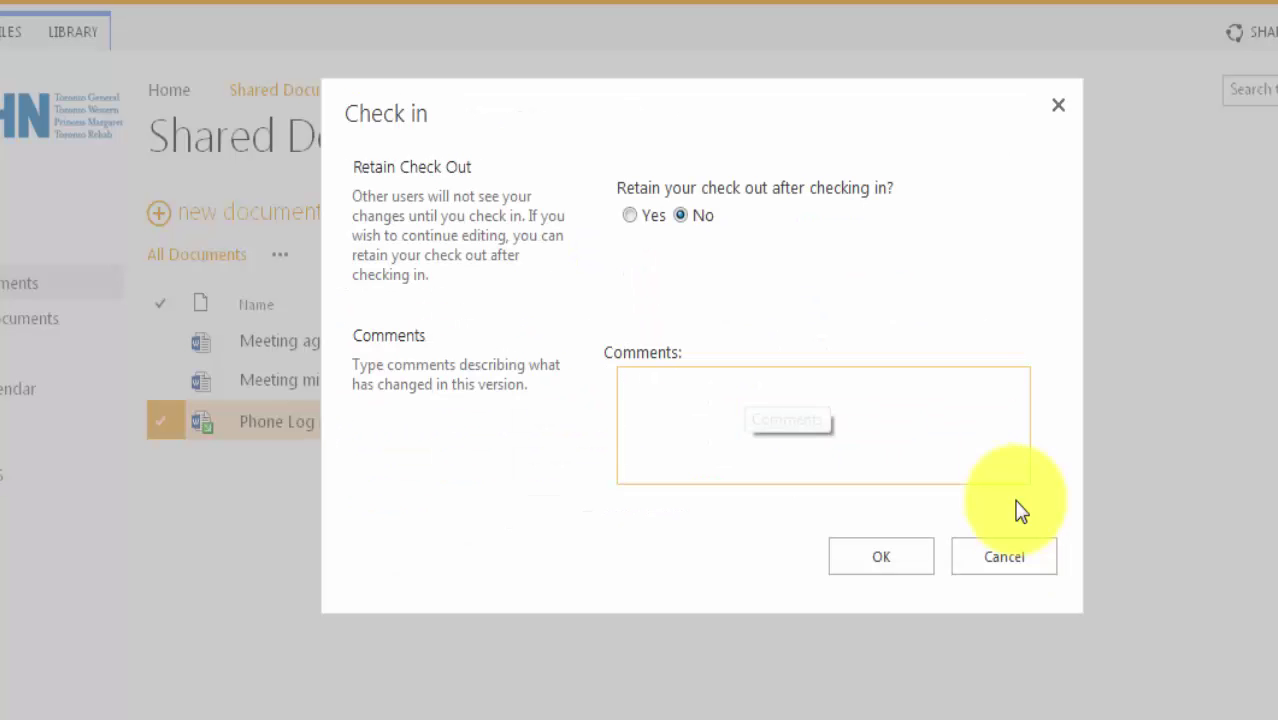
pyautogui.write('Restored v')
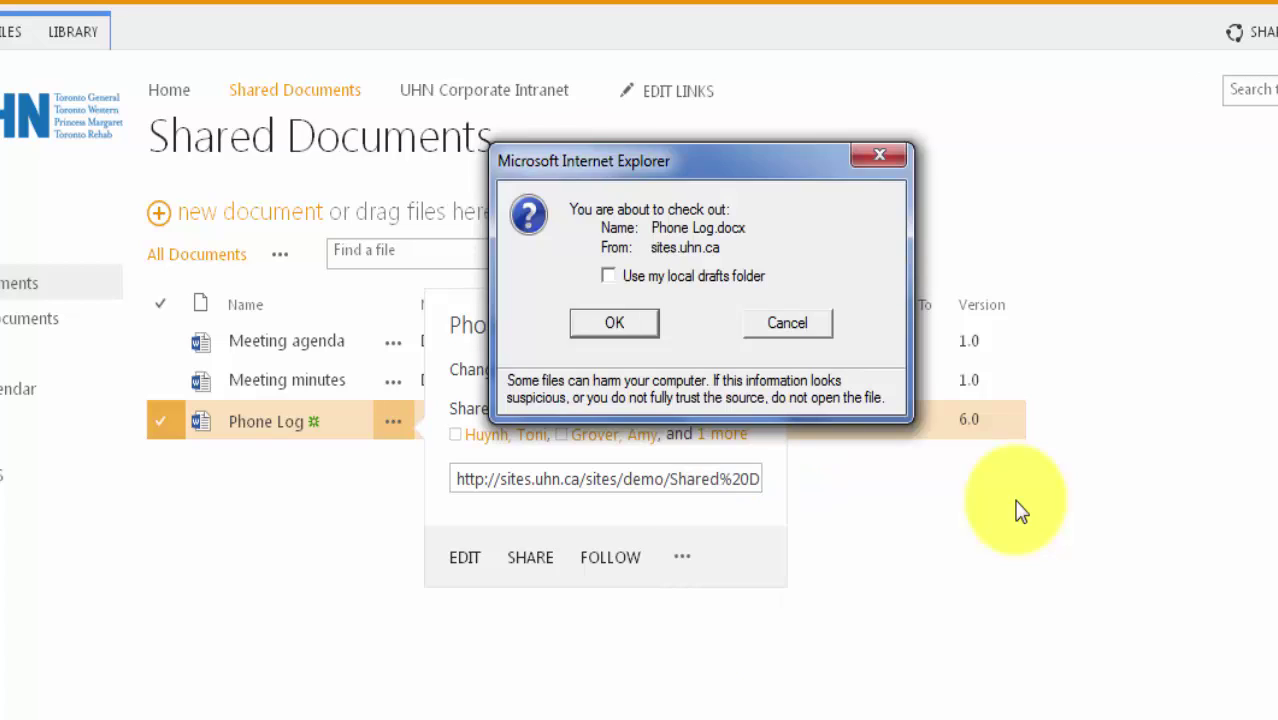
pyautogui.press('Return')
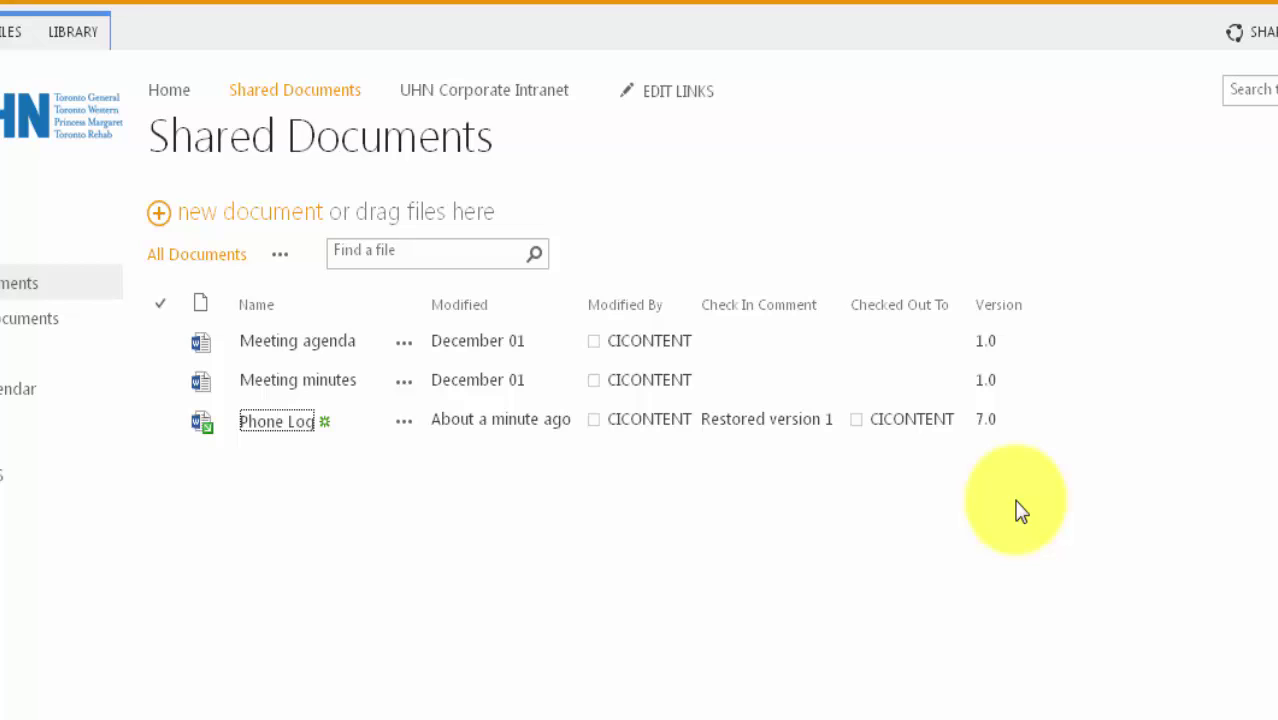
# Check Phone Log in again from its callout menu so it is no longer checked out.
pyautogui.press('Tab')
pyautogui.press('Return')
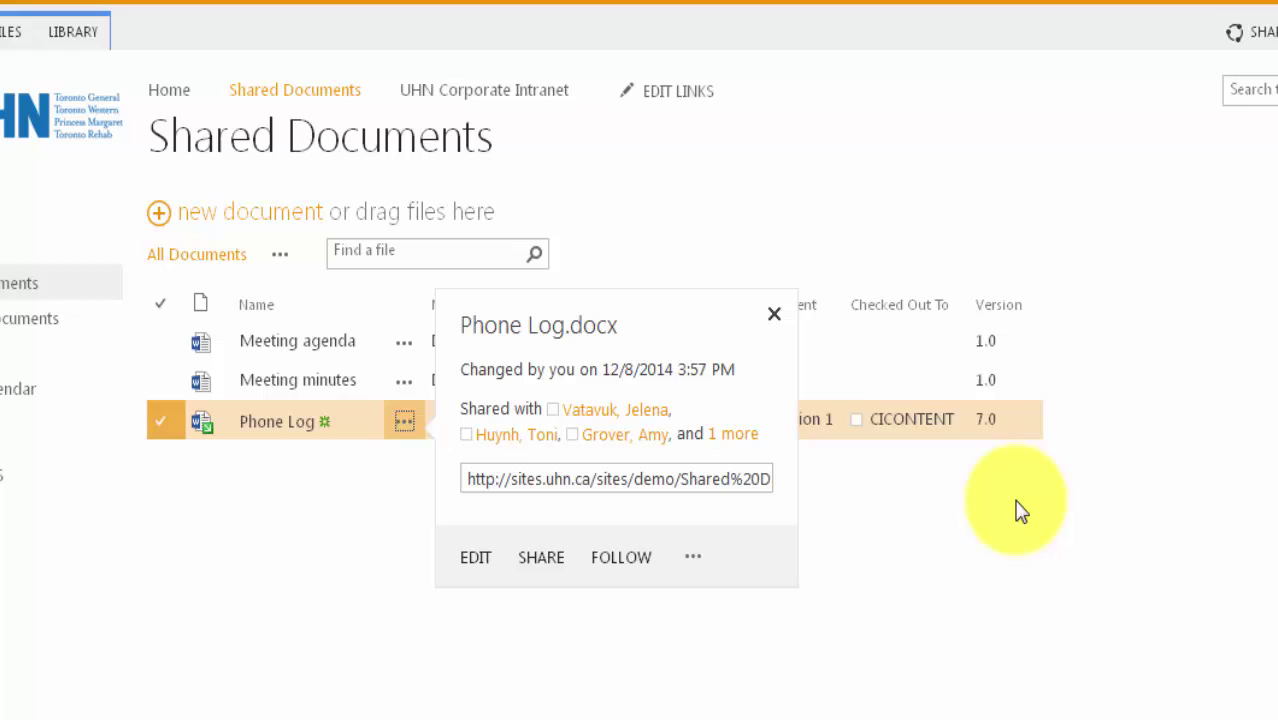
pyautogui.press('Tab')
pyautogui.press('Return')
pyautogui.press('Down')
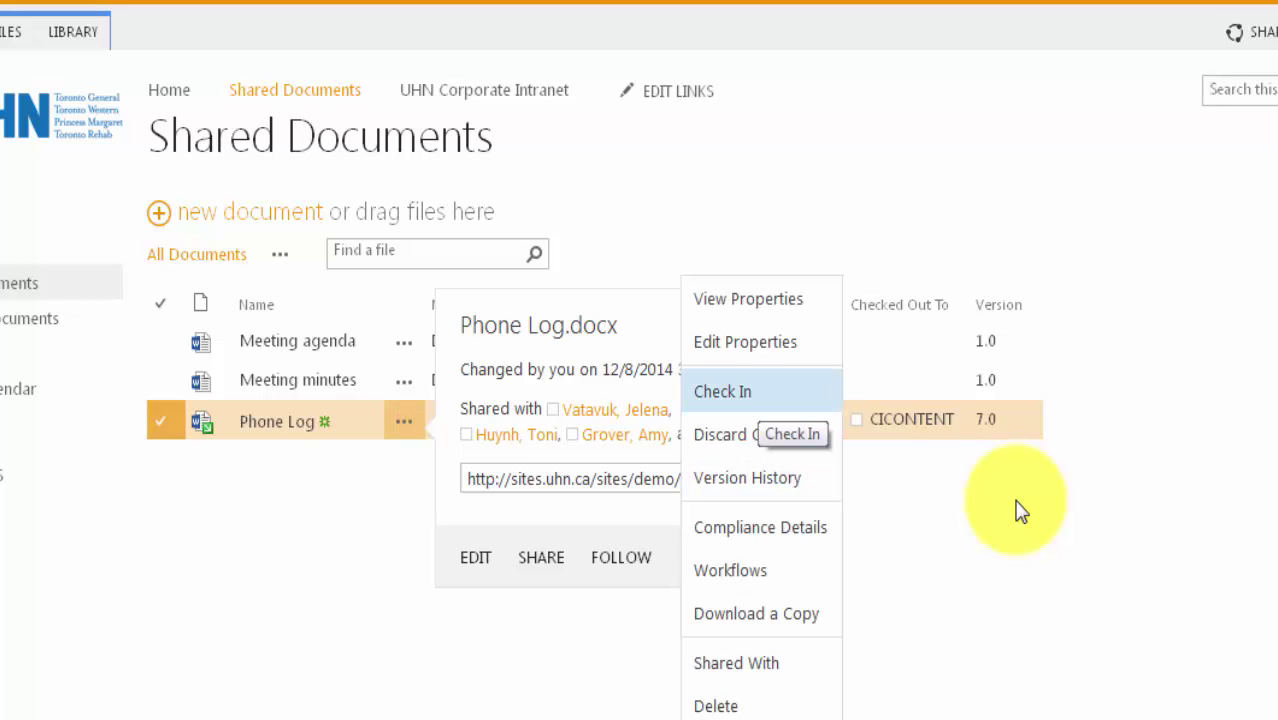
pyautogui.press('Return')
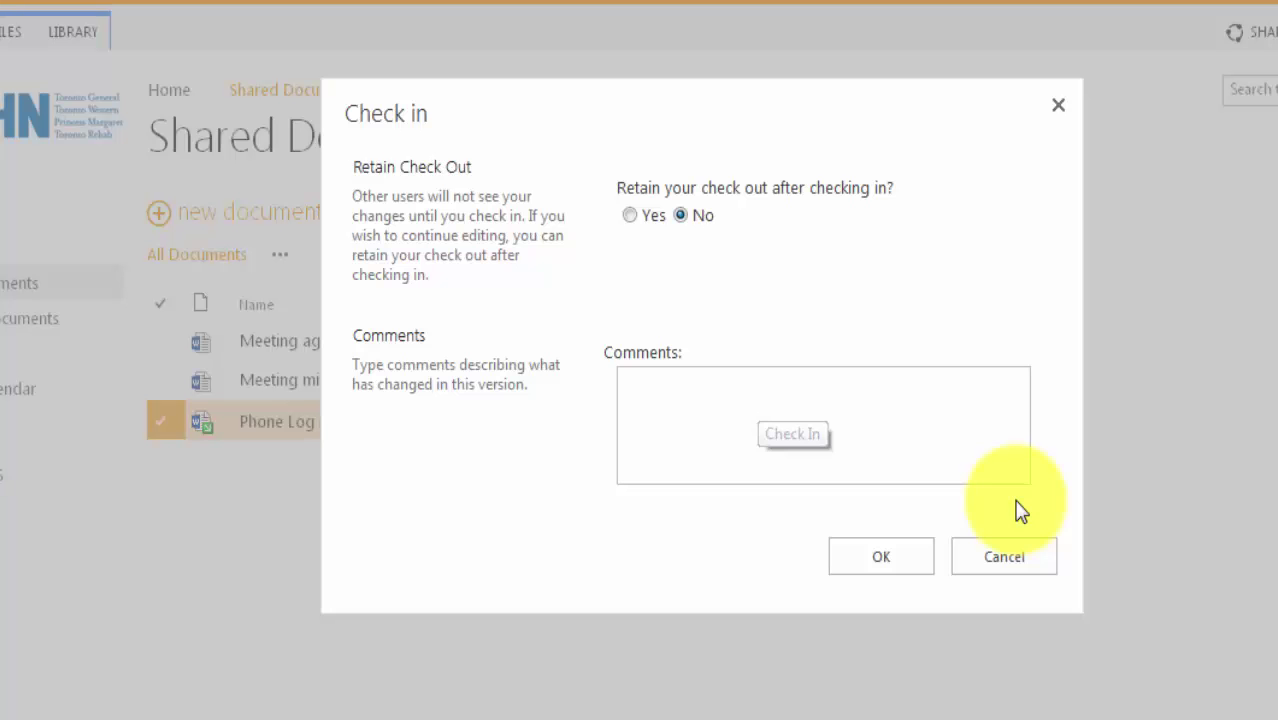
pyautogui.press('Tab')
pyautogui.press('Return')
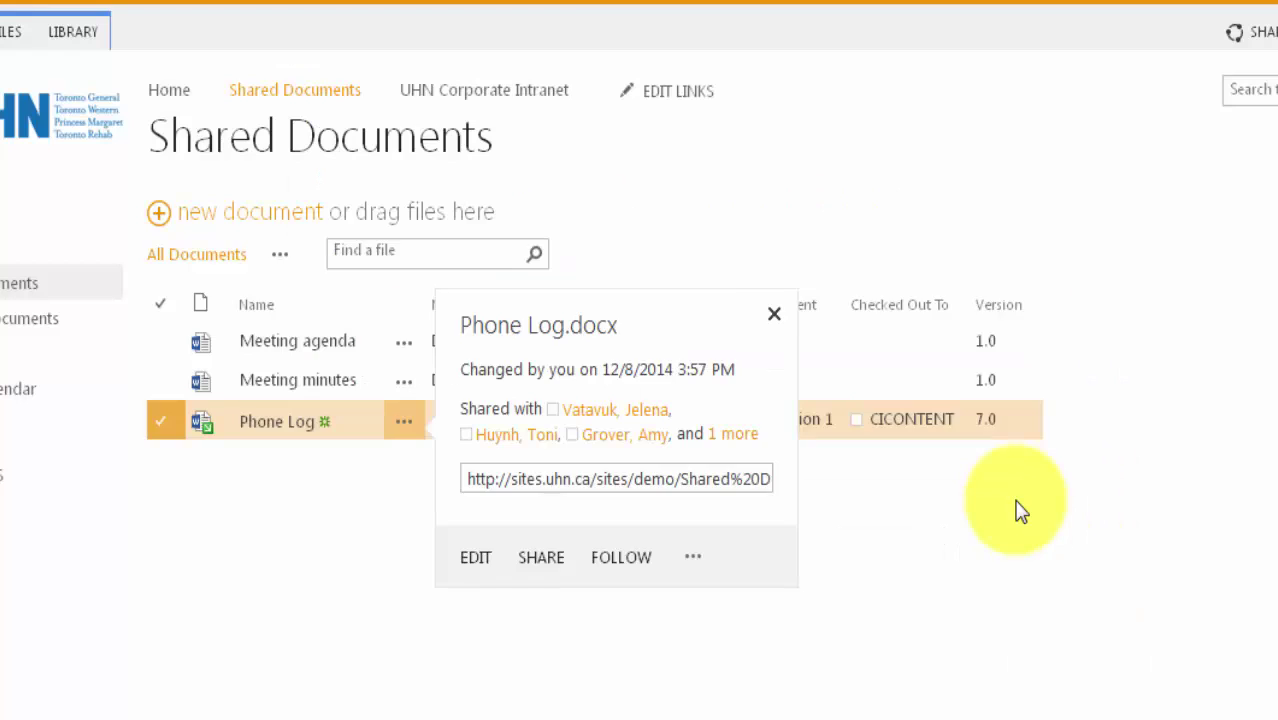